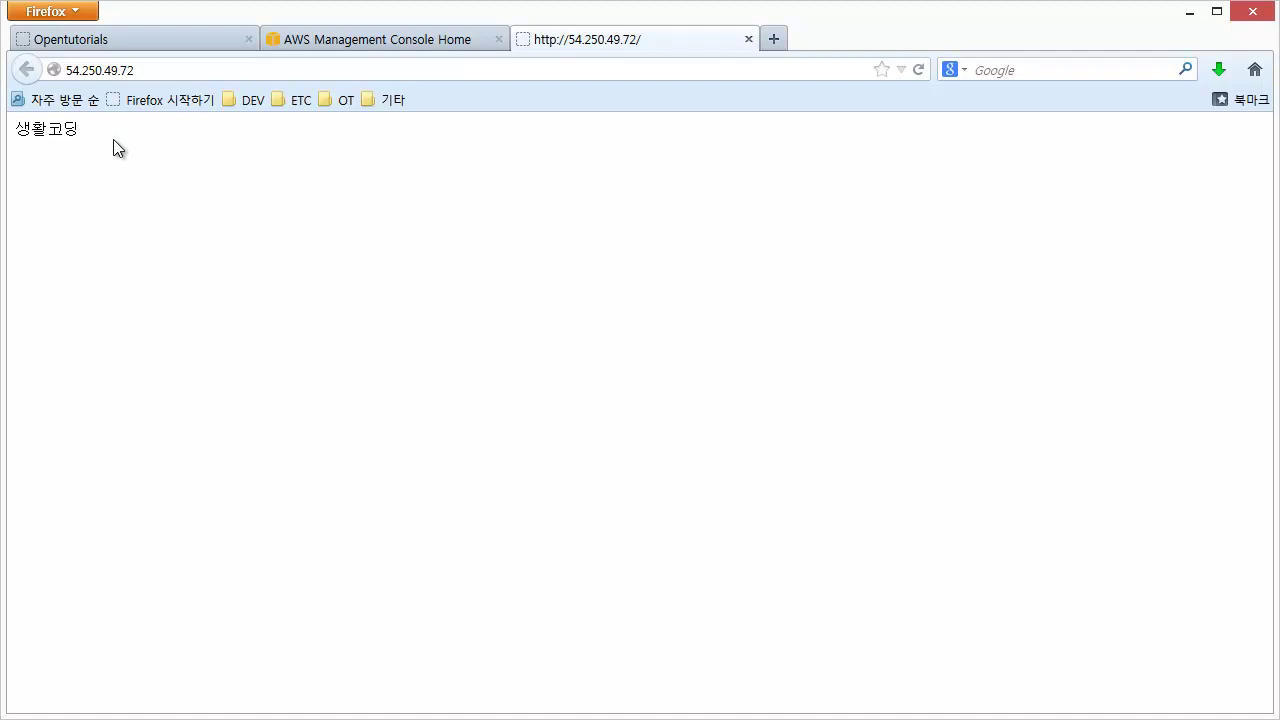
Copy the server's IP address 54.250.49.72 from the page address and load ooo2.org in the same tab.
left_click(152, 70)
key("ctrl+c")
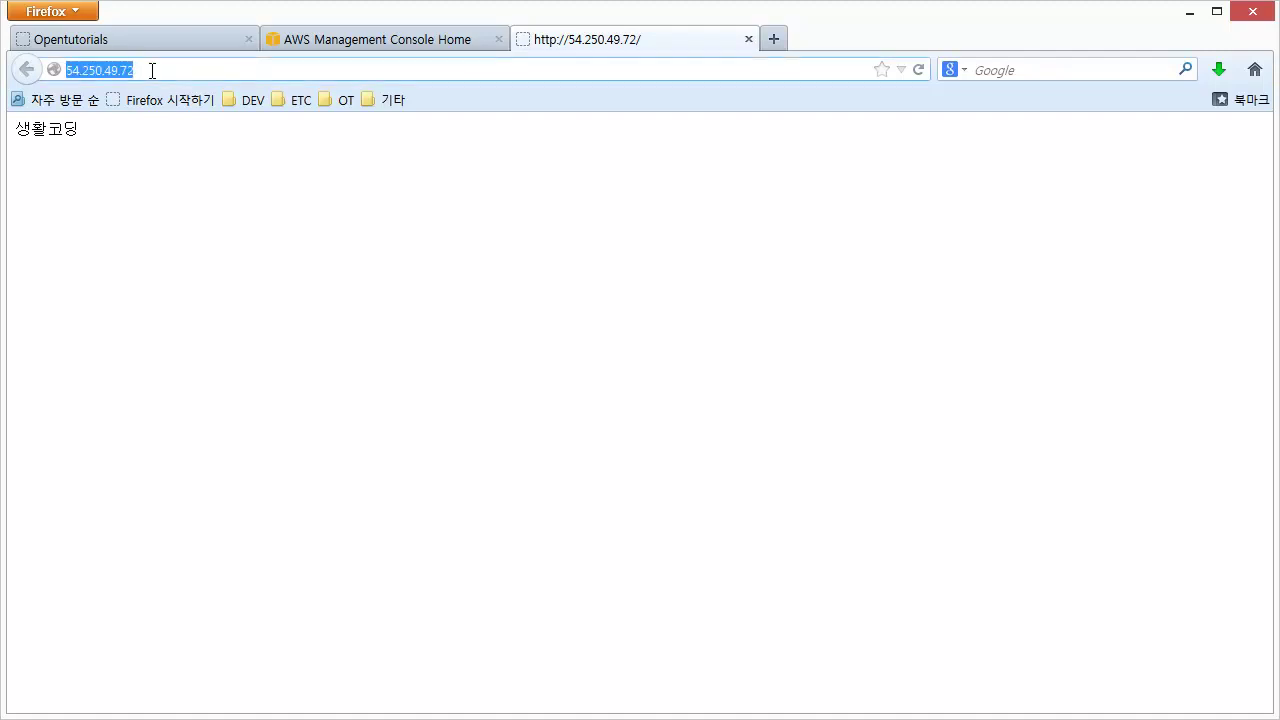
type("ooo2")
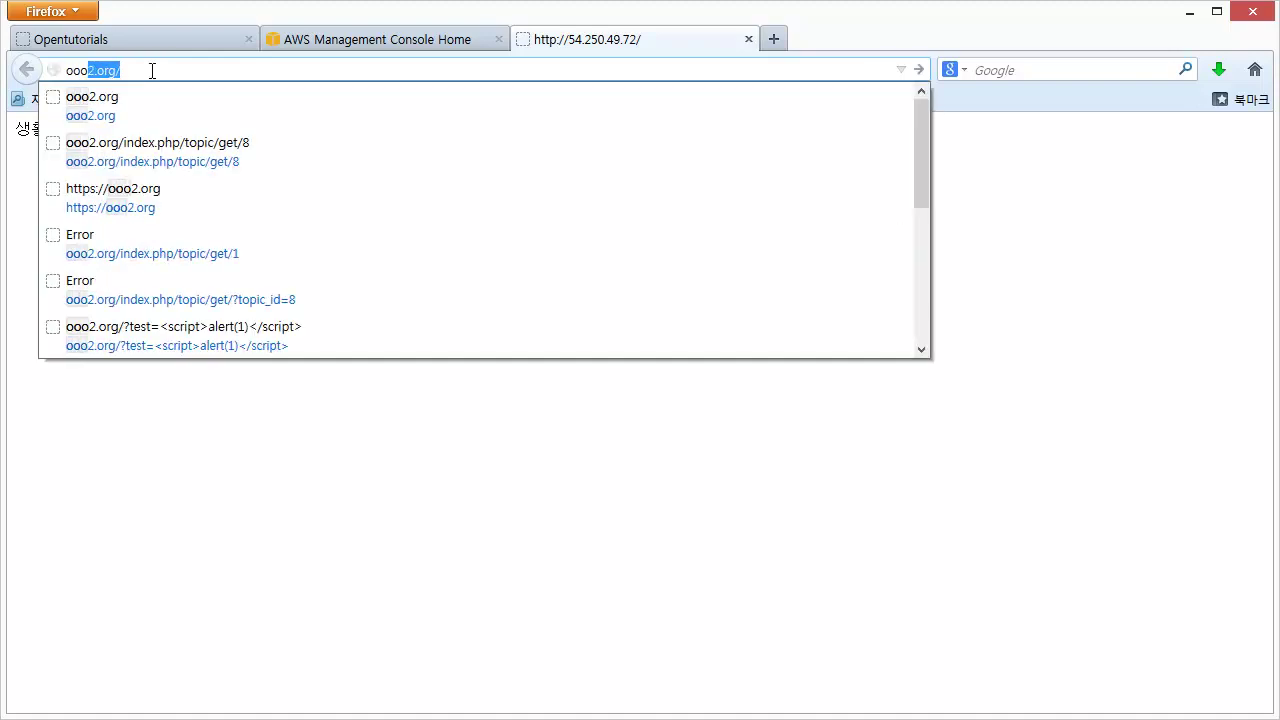
type(".org")
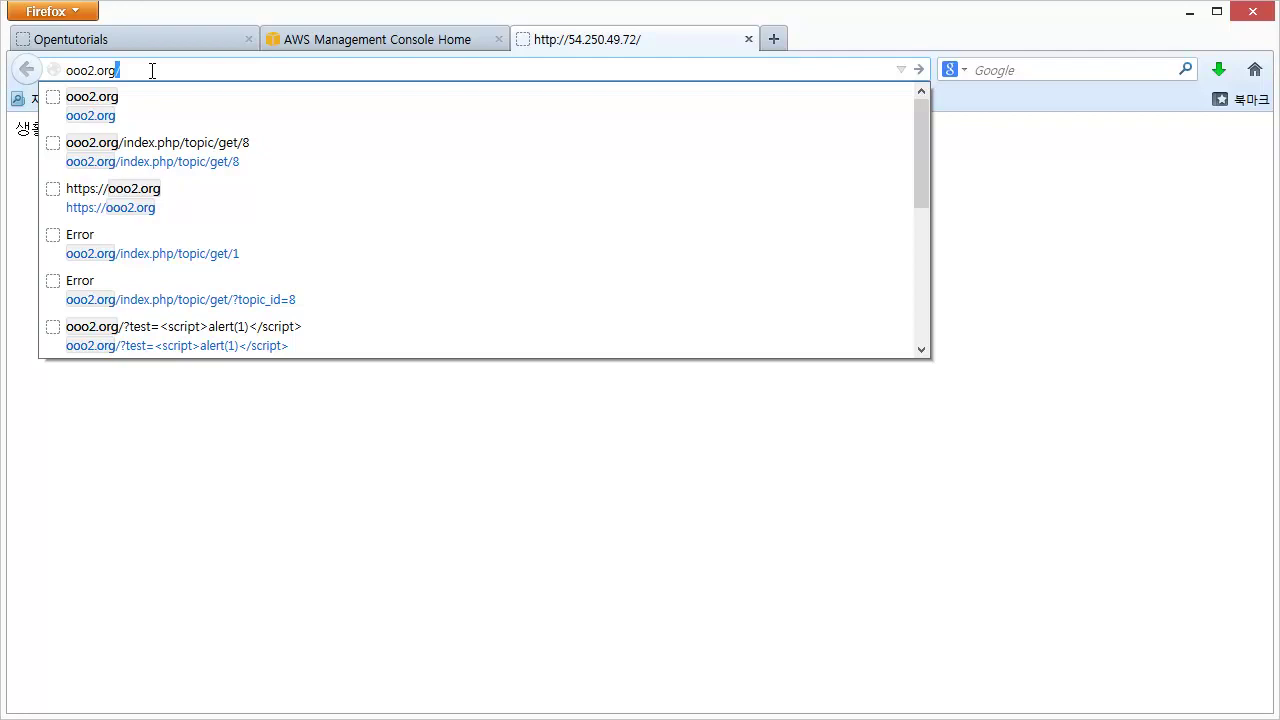
key("Return")
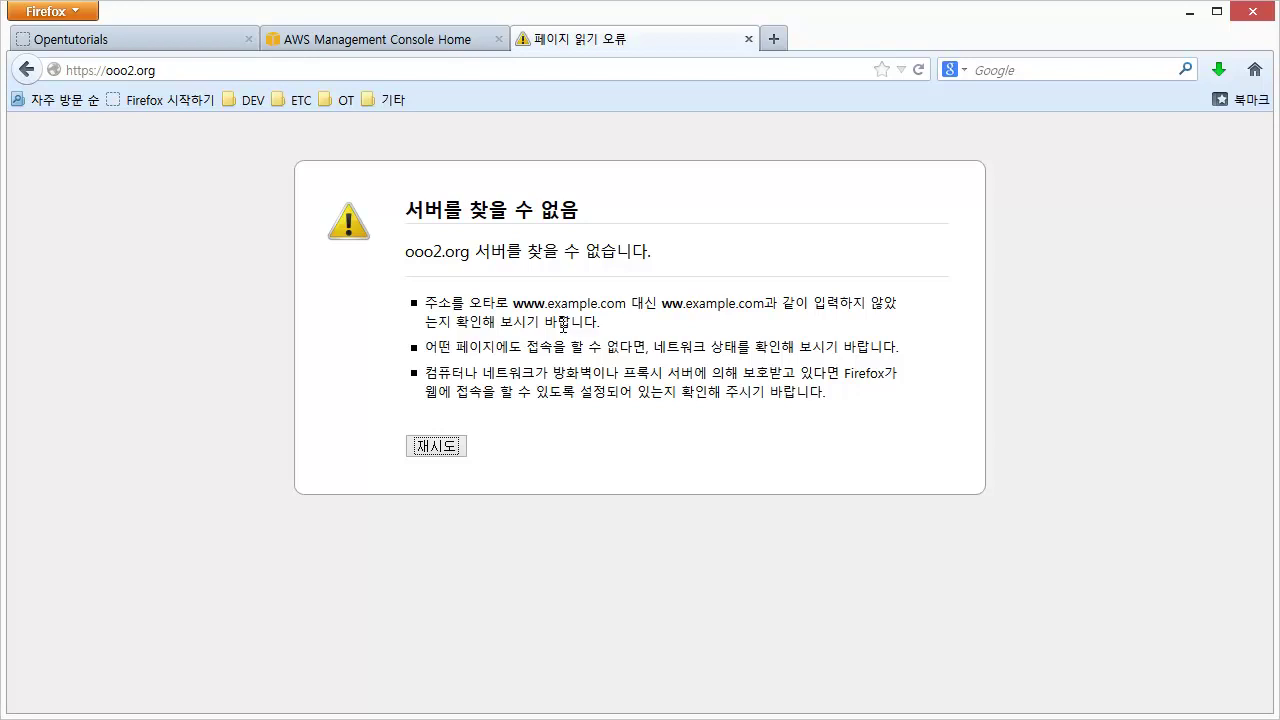
Open Route 53 in the AWS console and start a new record set in the ooo2.org hosted zone.
left_click(450, 40)
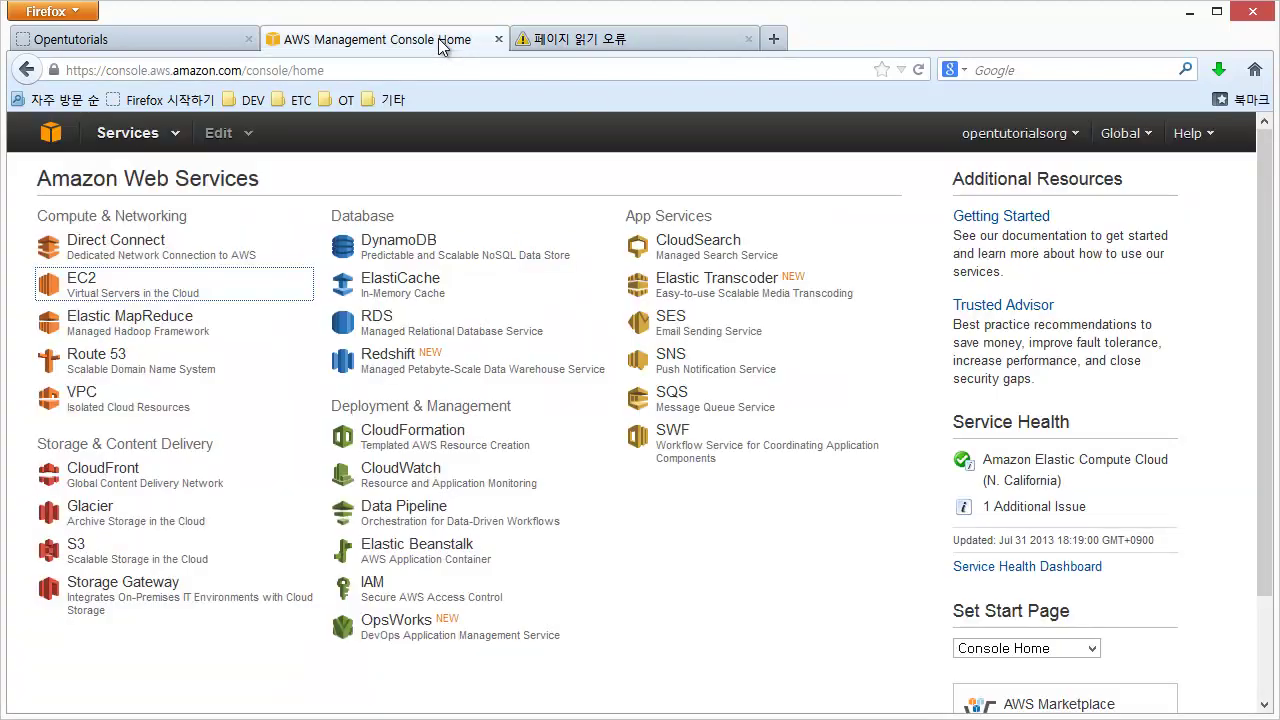
left_click(95, 358)
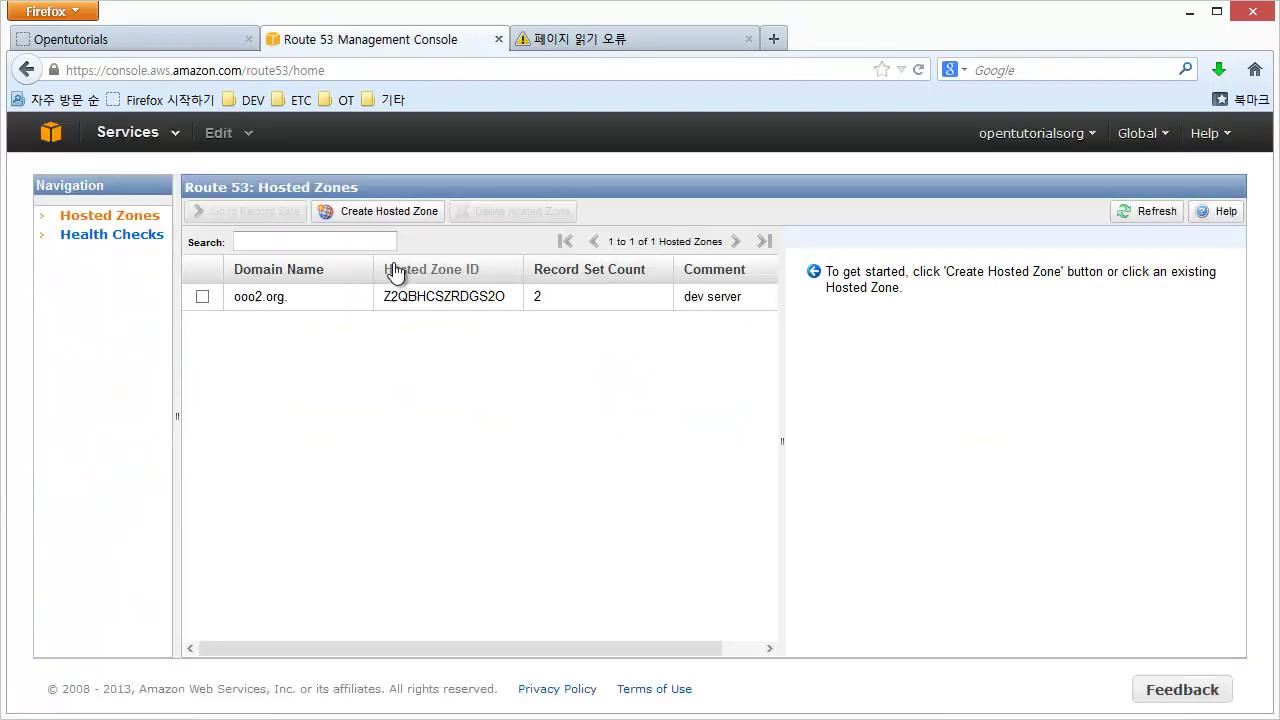
double_click(398, 298)
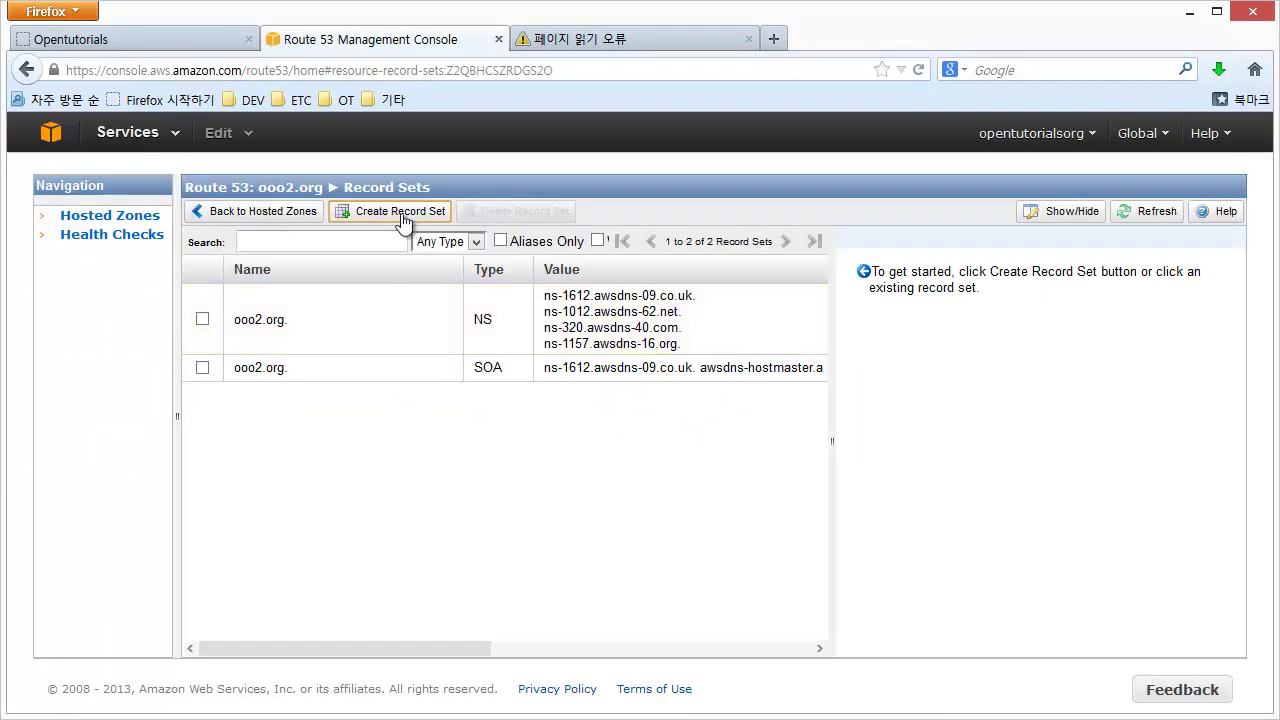
left_click(402, 220)
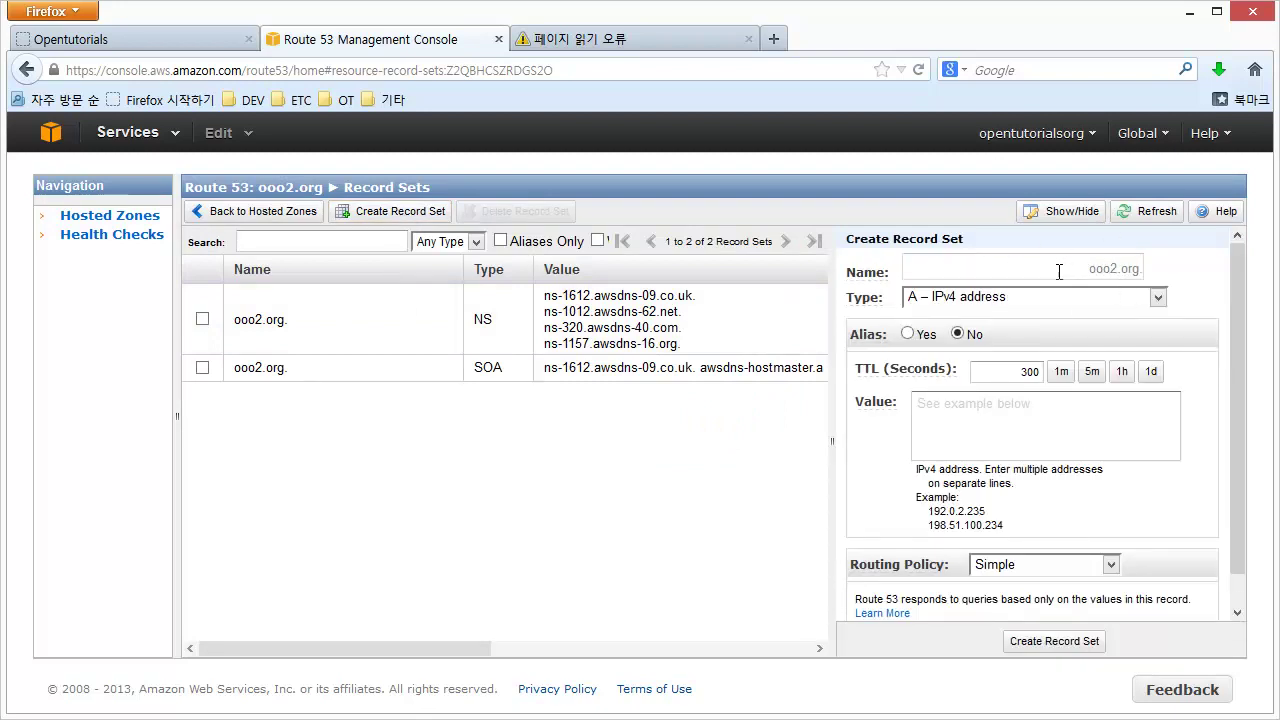
type("study")
key("BackSpace")
key("BackSpace")
key("BackSpace")
key("BackSpace")
key("BackSpace")
left_click(933, 300)
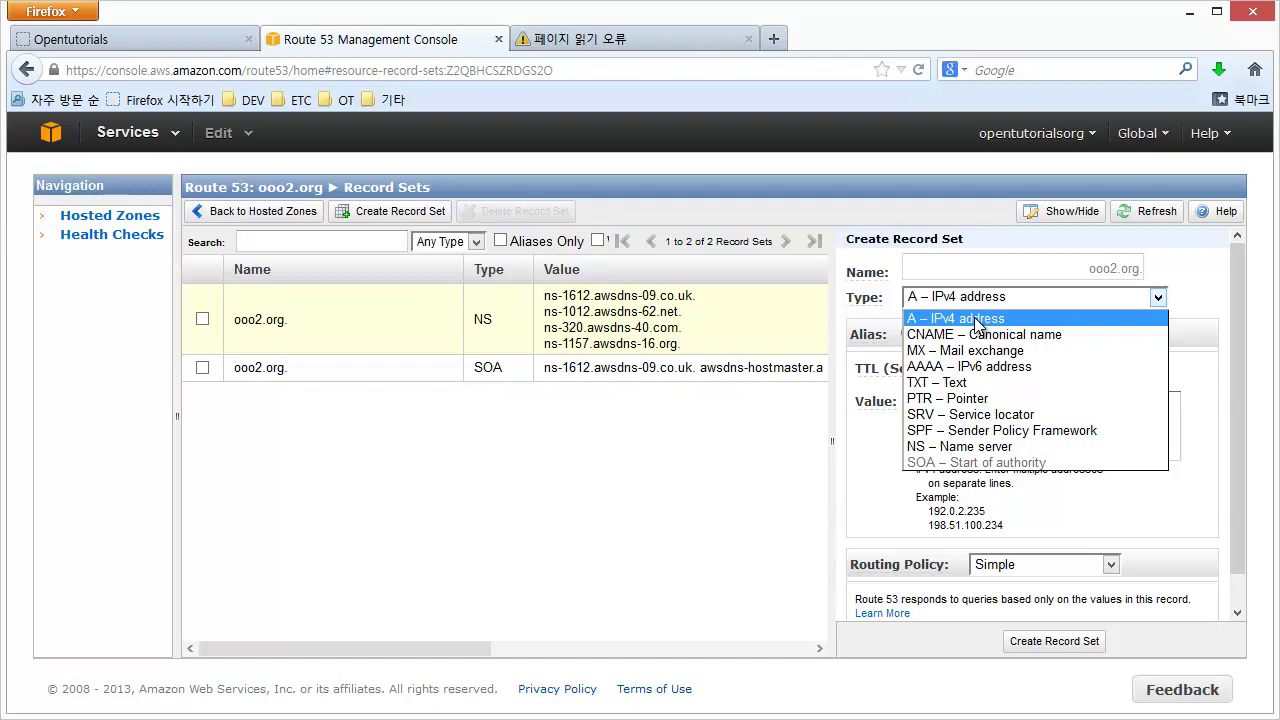
key("Escape")
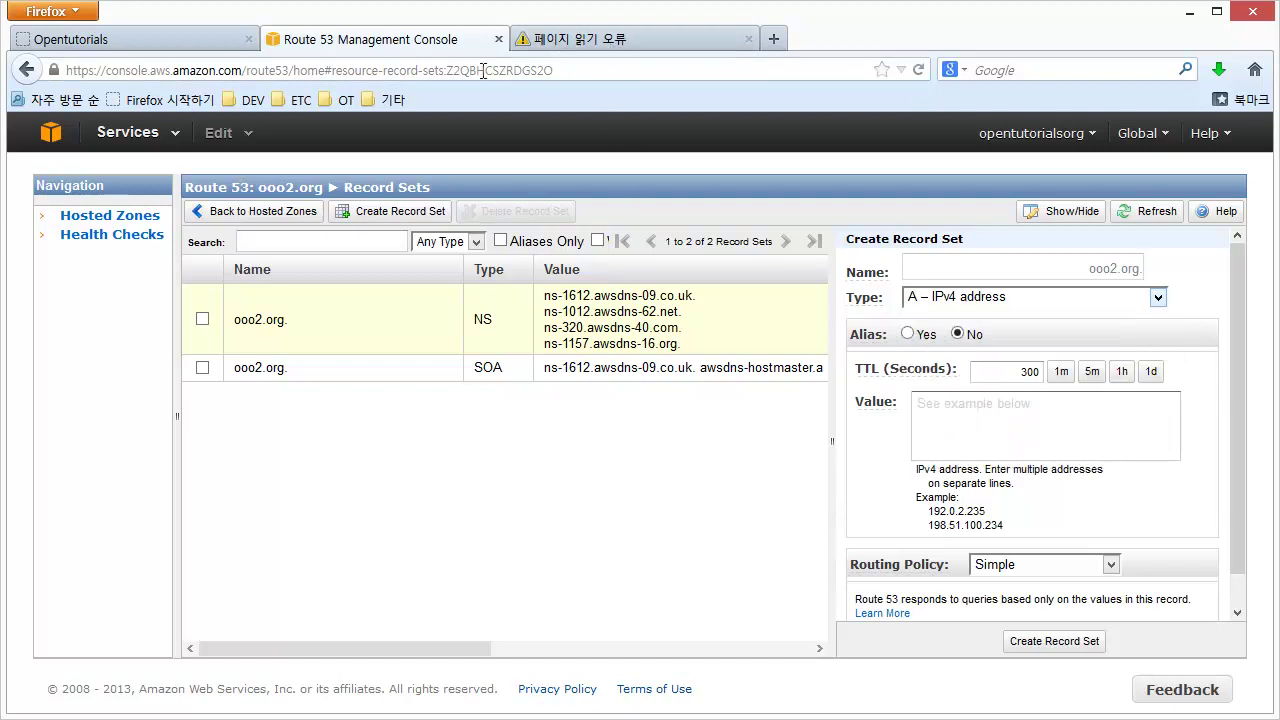
Check the copied server address in the failed page's address bar and return to the record set form.
left_click(567, 42)
left_click(397, 63)
key("ctrl+v")
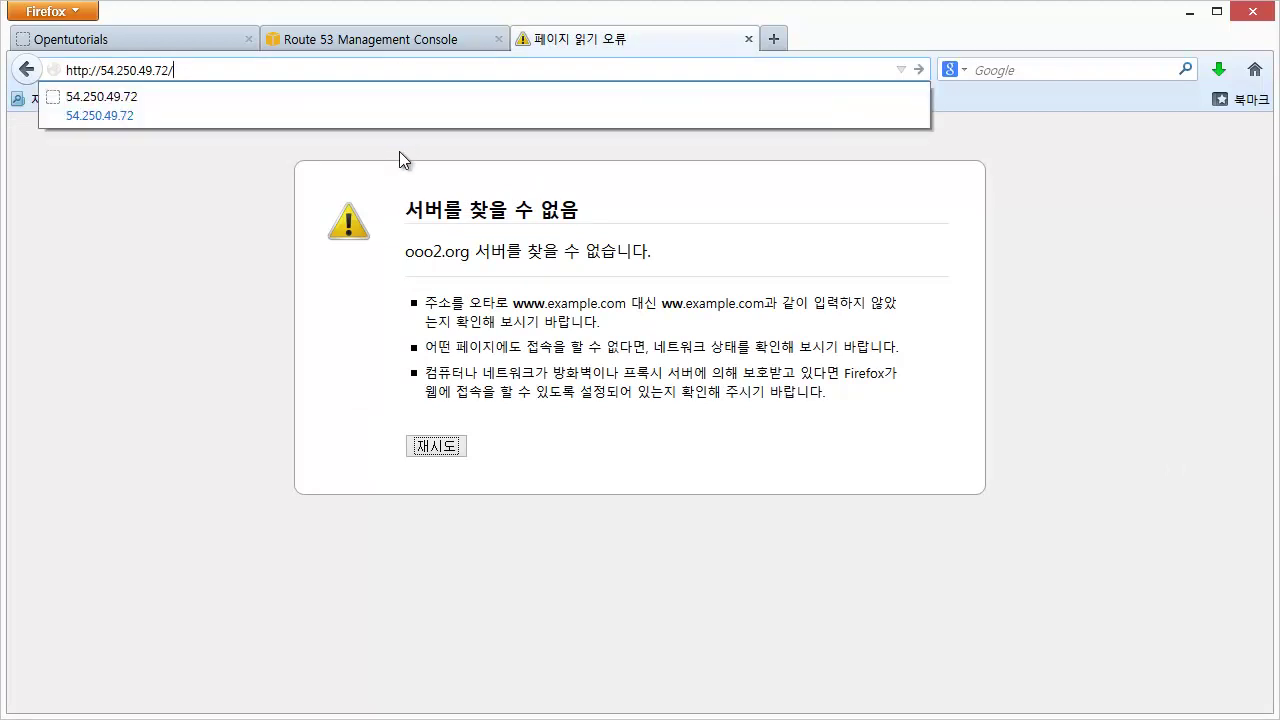
key("ctrl+Tab")
key("ctrl+Tab")
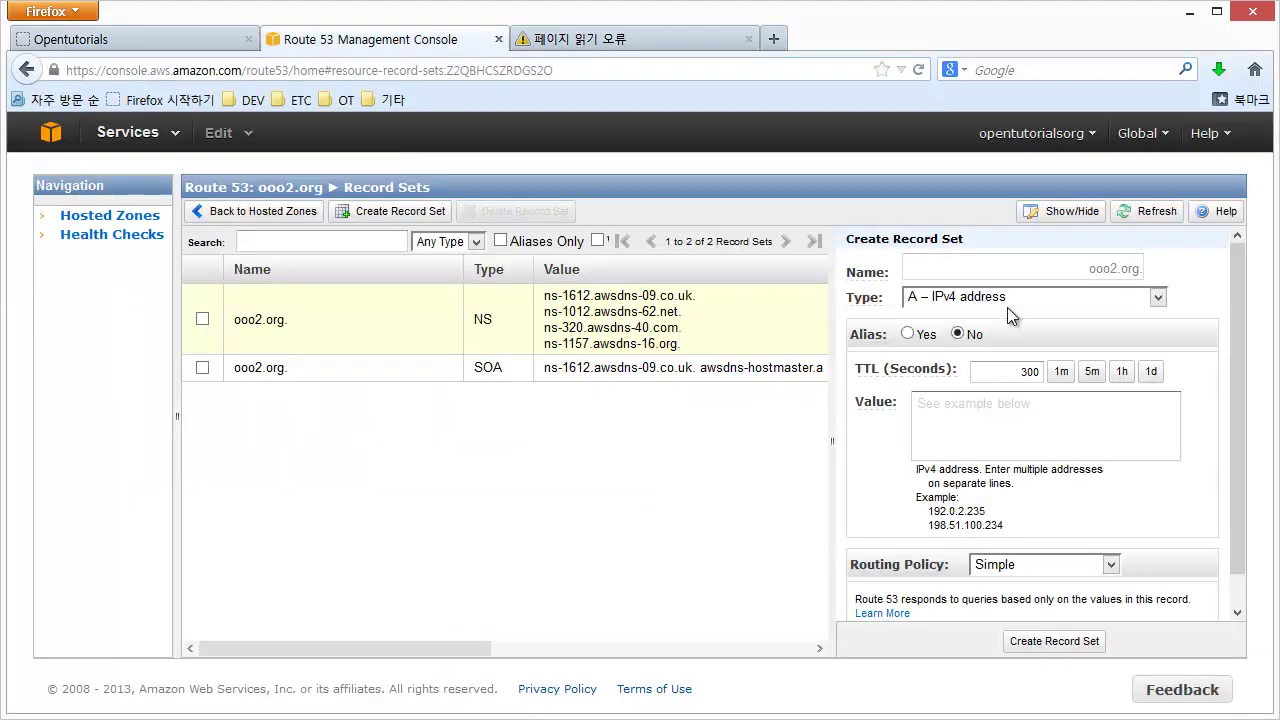
Set the record's value to 54.250.49.72 without the http prefix and create the A record set for ooo2.org.
left_click(1000, 405)
mouse_move(924, 372)
key("ctrl+v")
key("Delete")
key("Delete")
key("Delete")
key("Delete")
key("Delete")
key("Delete")
key("Delete")
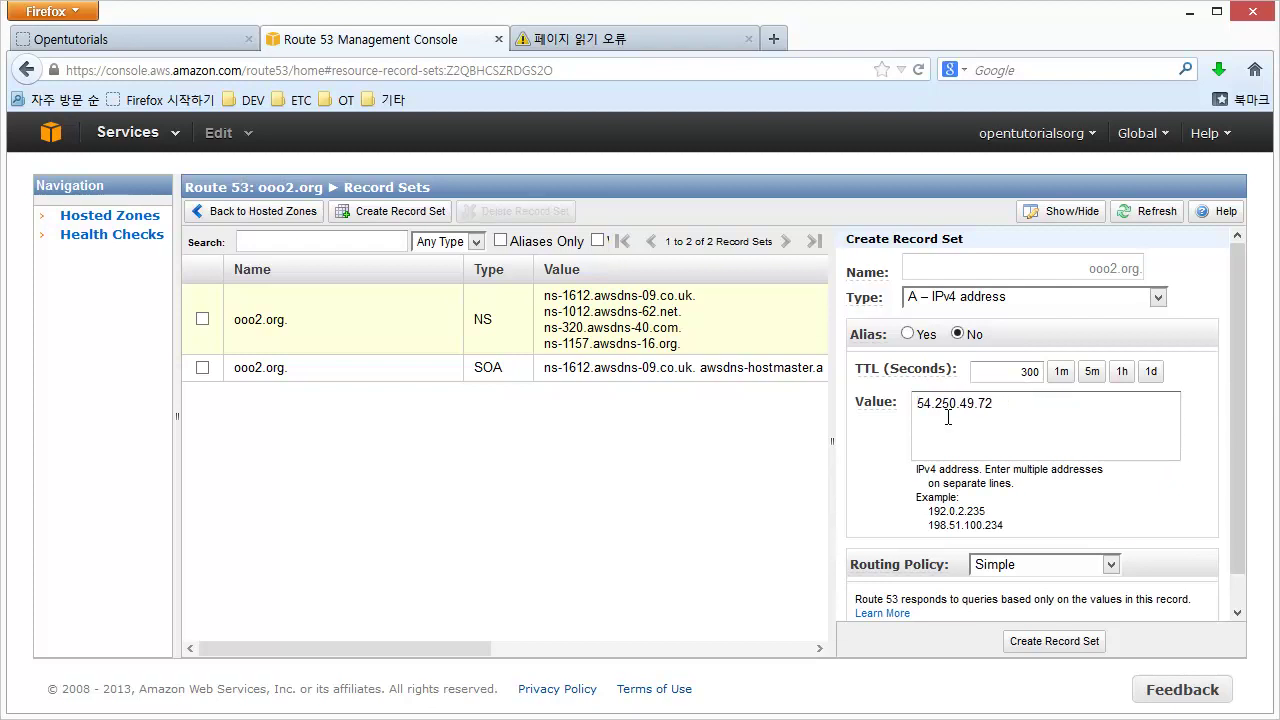
scroll(955, 470, "down", 1)
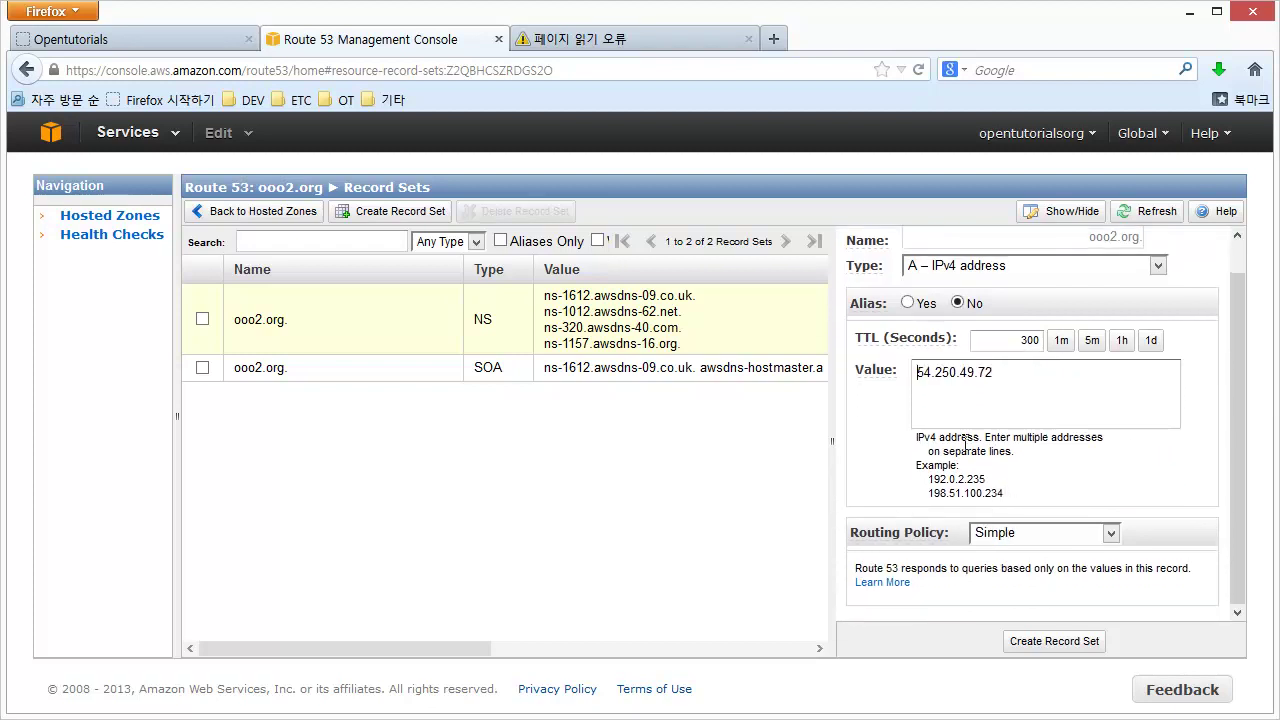
scroll(1110, 388, "up", 1)
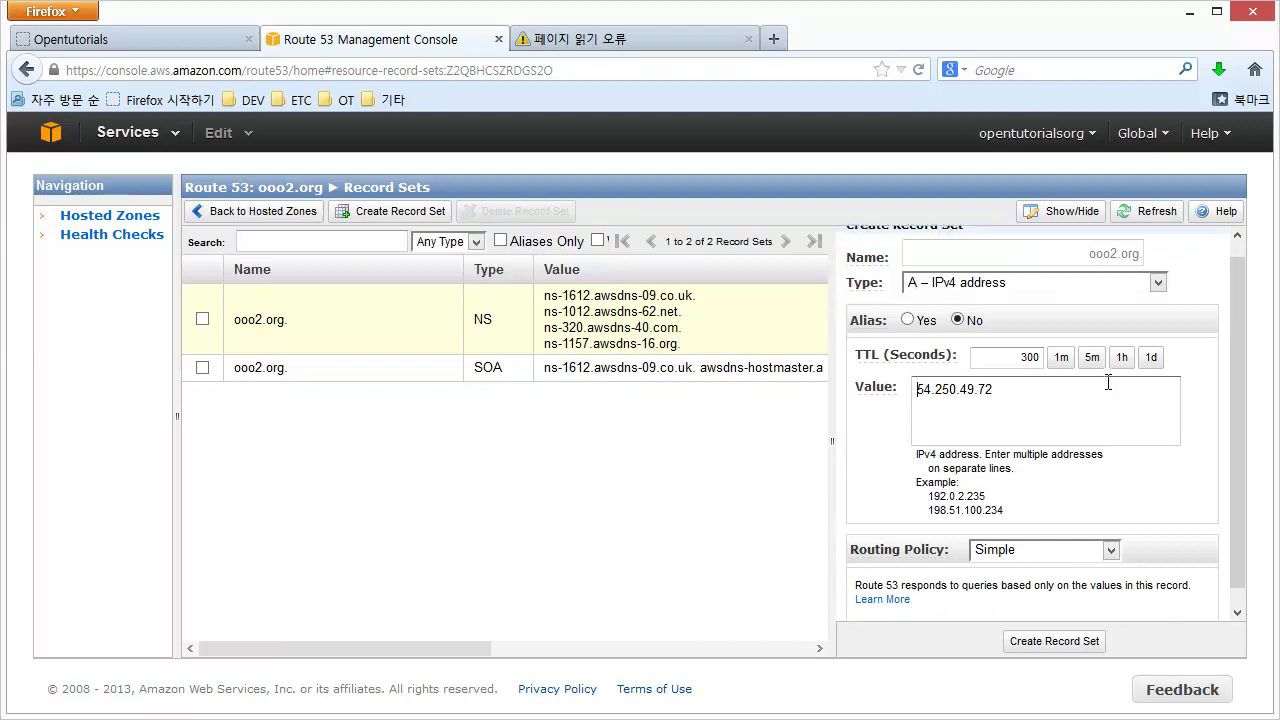
left_click(1062, 646)
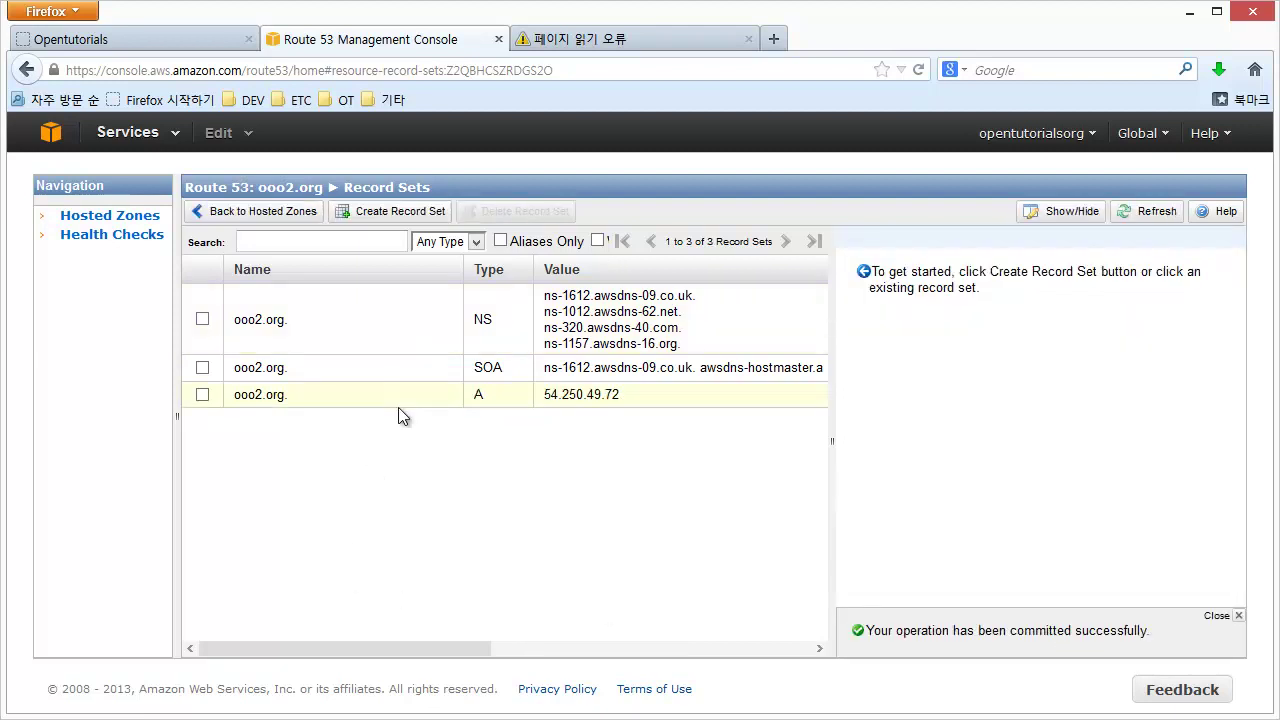
Review the new A record's details and load ooo2.org in the failed page's tab.
left_click(398, 405)
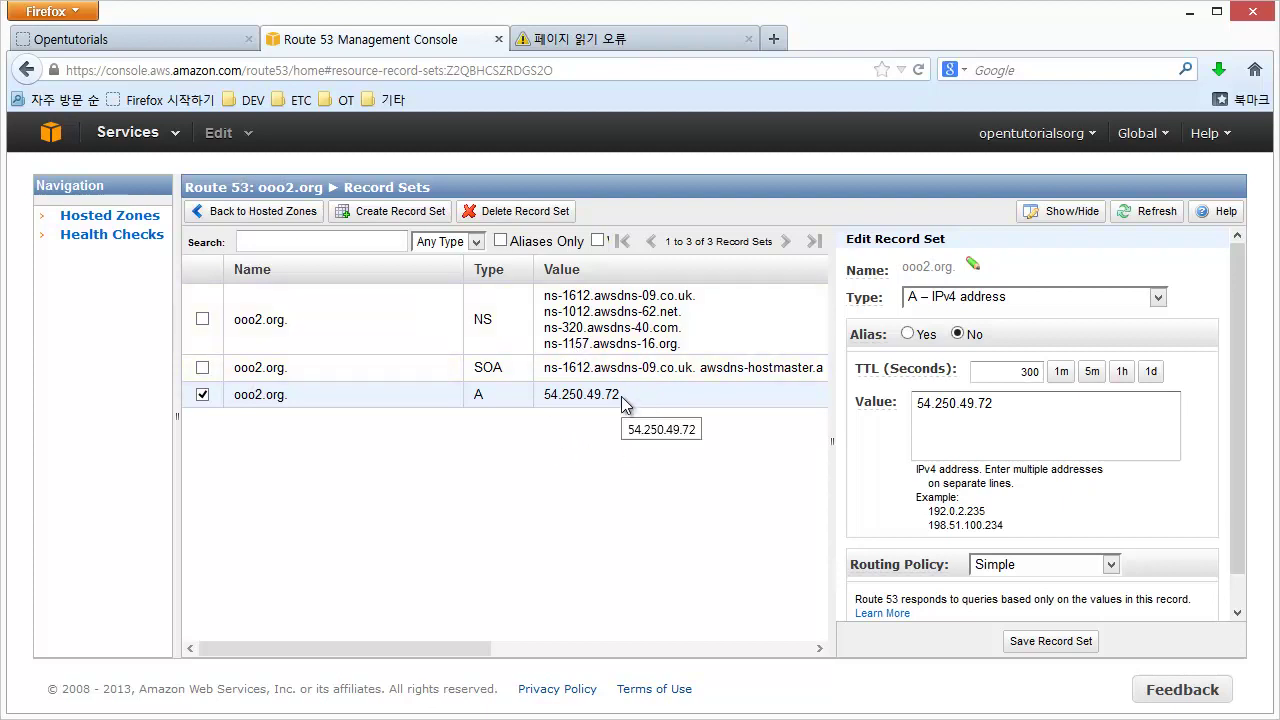
left_click(623, 37)
left_click(627, 67)
key("ctrl+a")
type("ooo2.or")
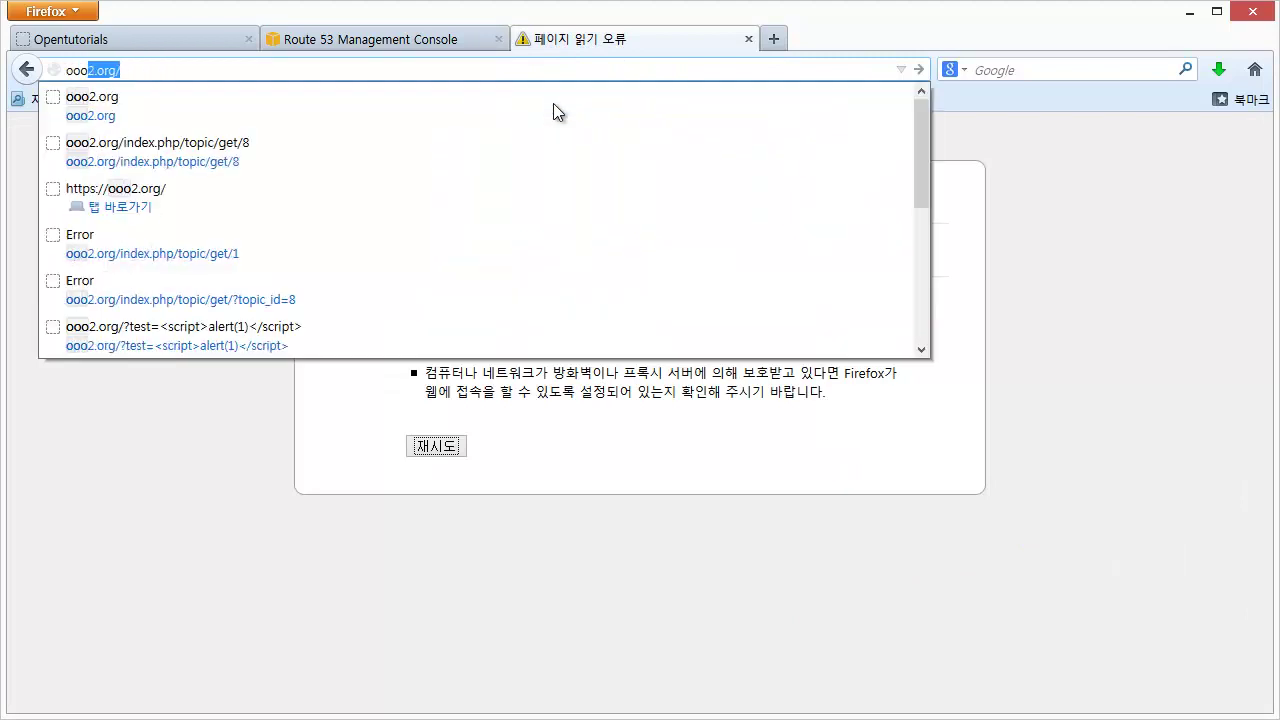
key("Return")
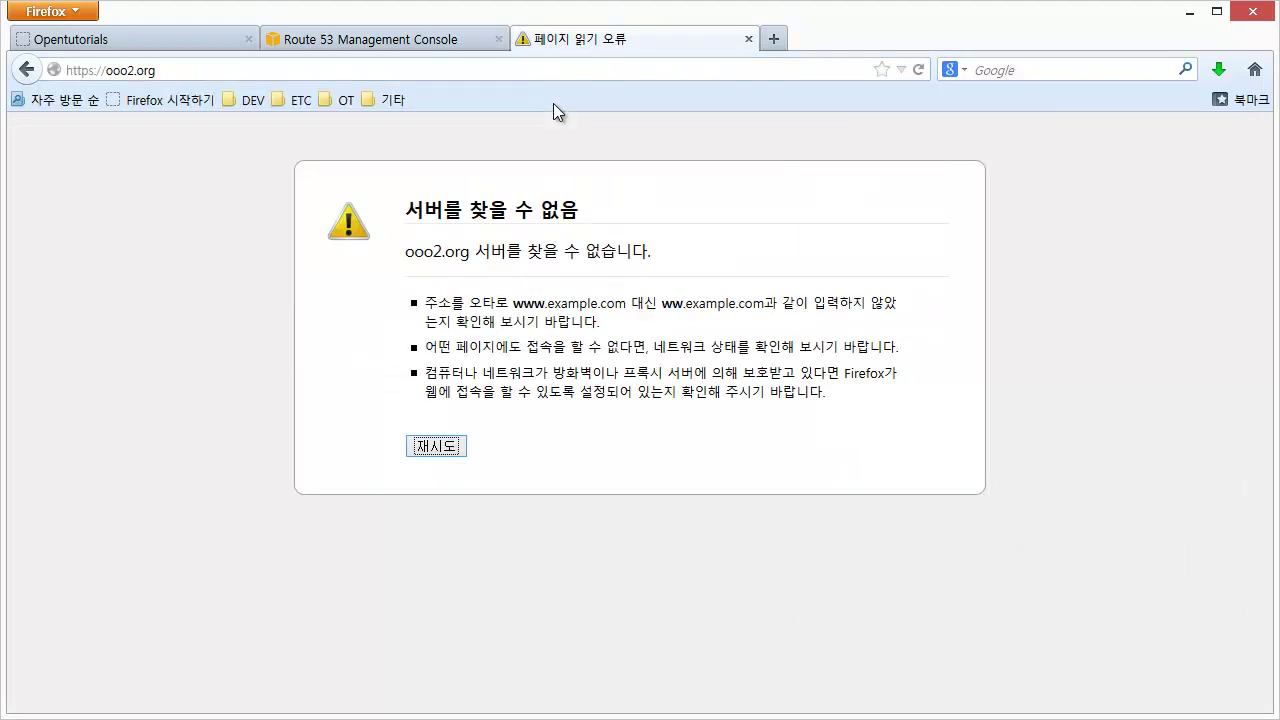
key("ctrl+l")
type("http://ooo2.org")
key("Return")
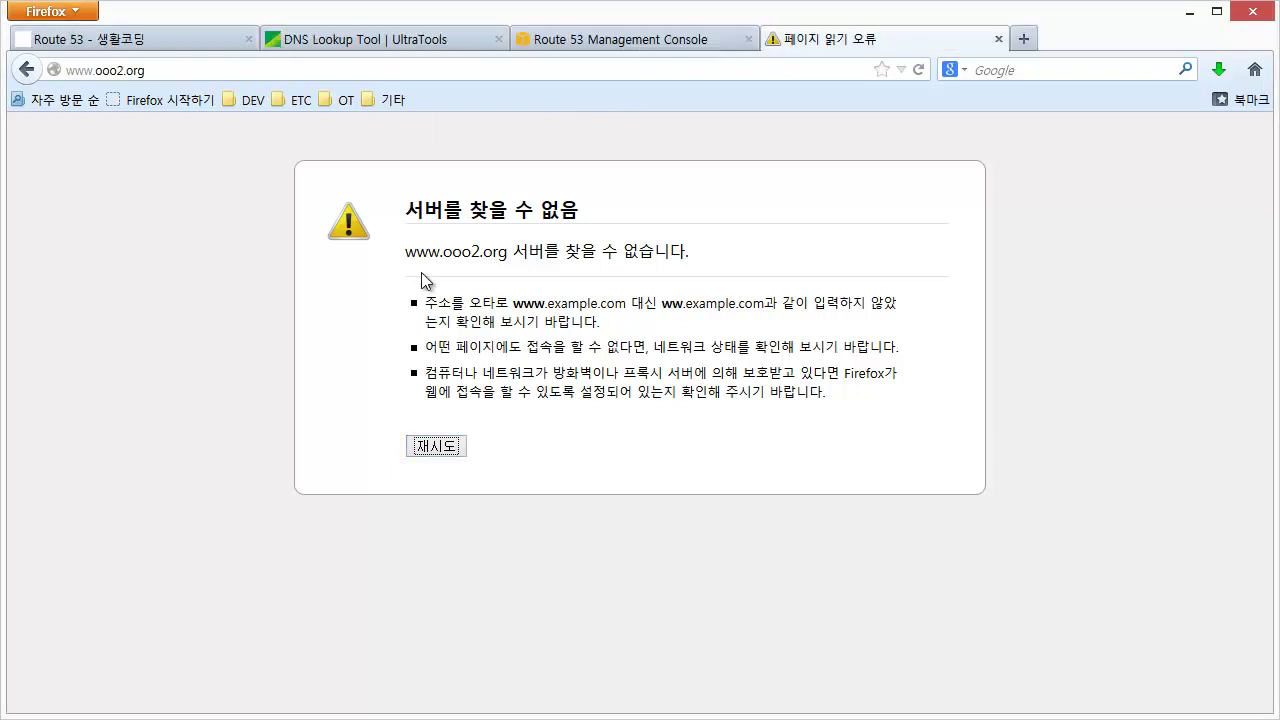
key("ctrl+l")
type("http")
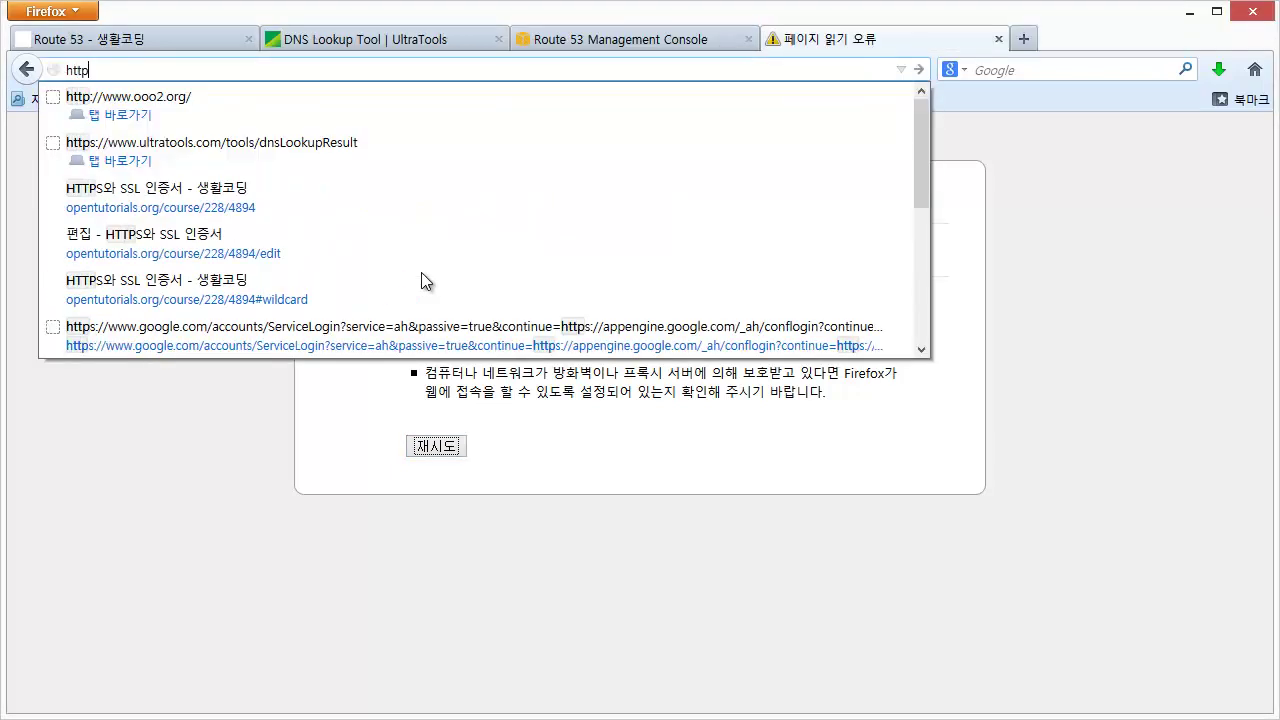
type("://ooo")
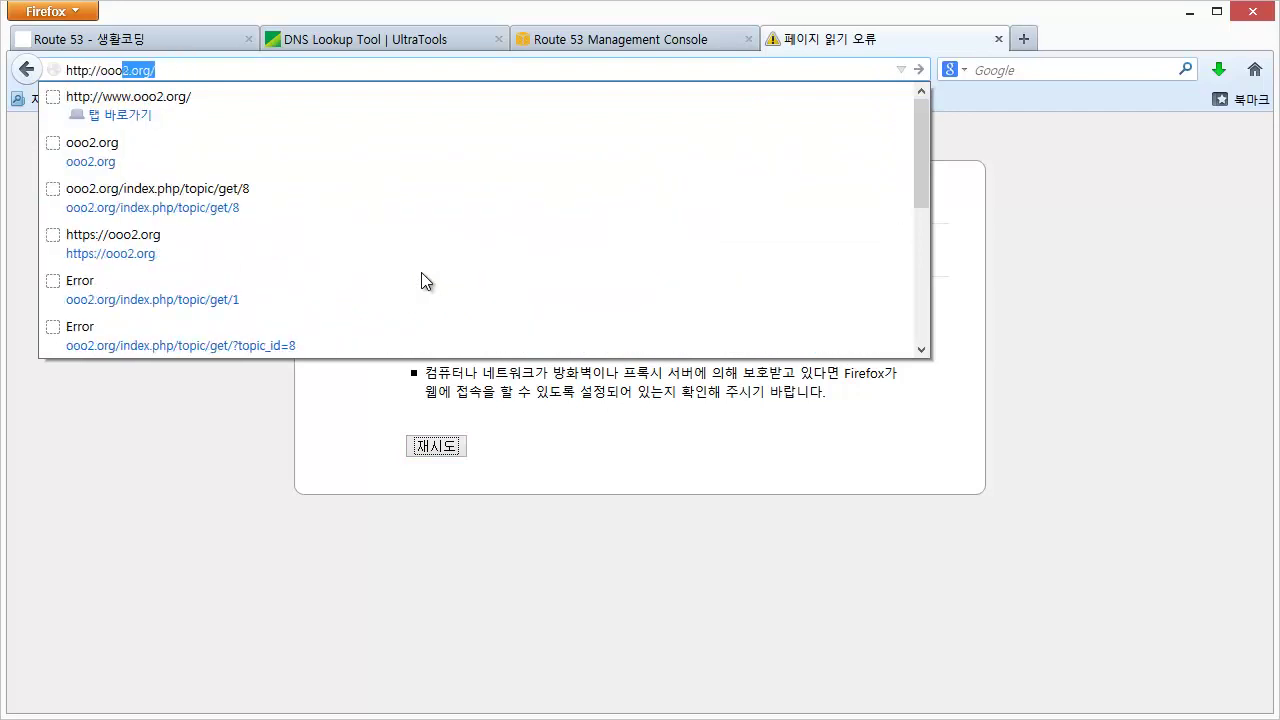
type("2.org")
key("Return")
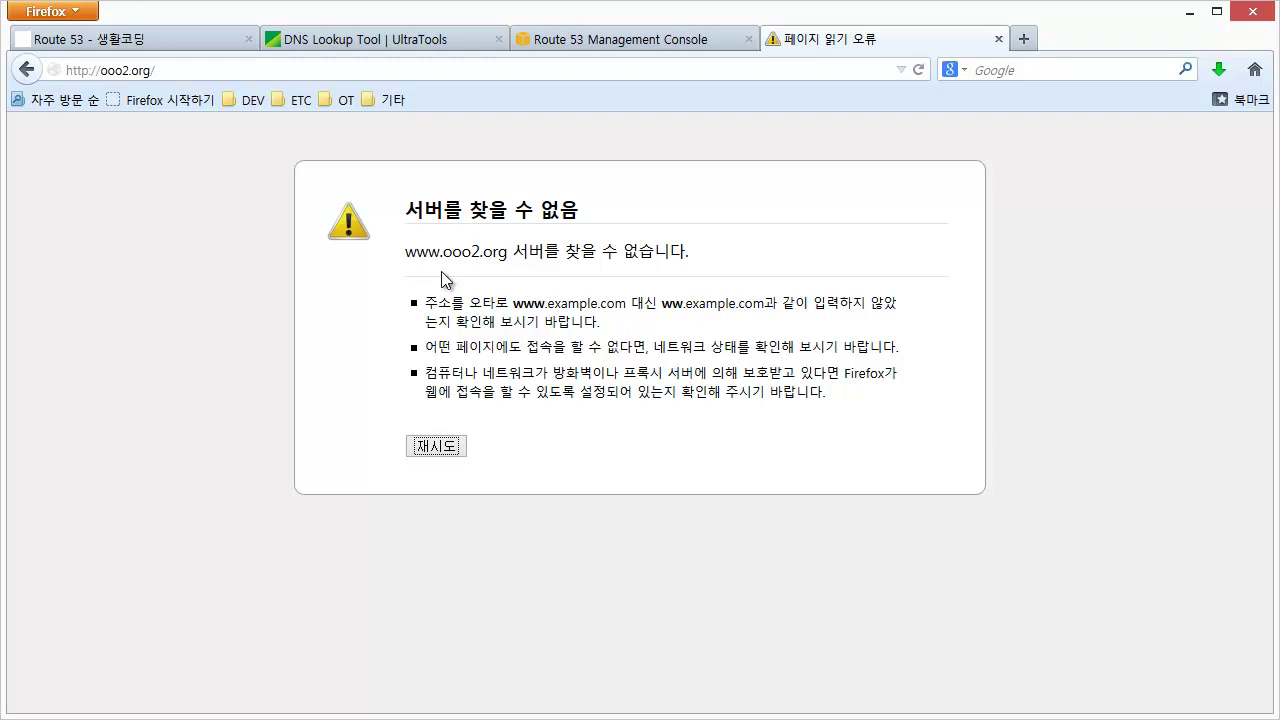
Switch to the UltraTools DNS Lookup results and examine the name server and A record address for ooo2.org.
left_click(144, 47)
left_click(327, 46)
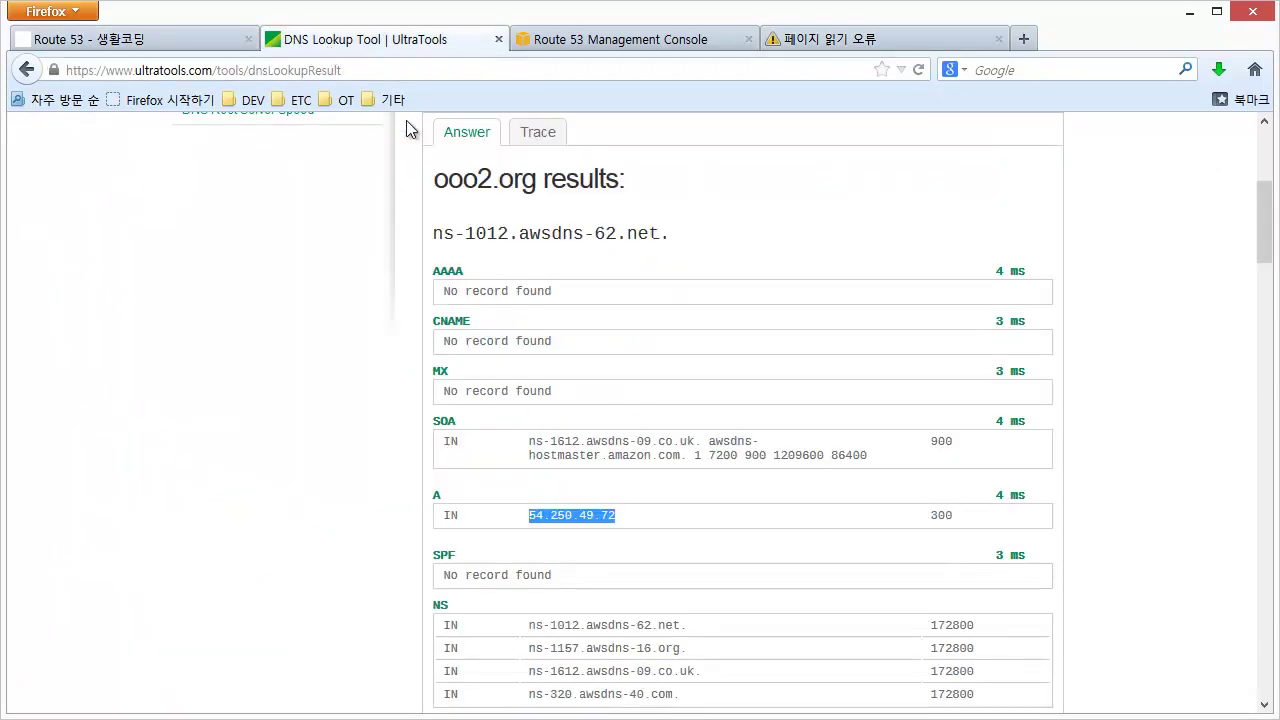
scroll(574, 346, "up", 3)
scroll(574, 346, "up", 2)
left_click_drag(544, 386, 396, 399)
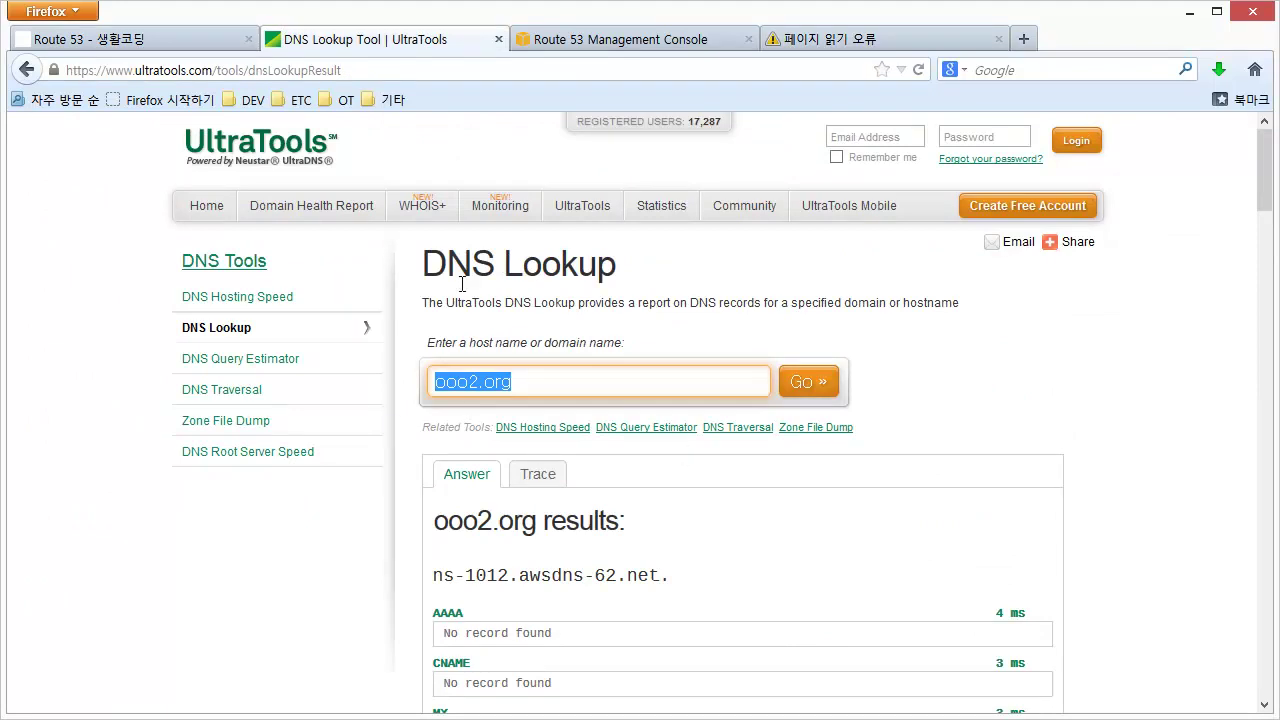
scroll(600, 515, "down", 4)
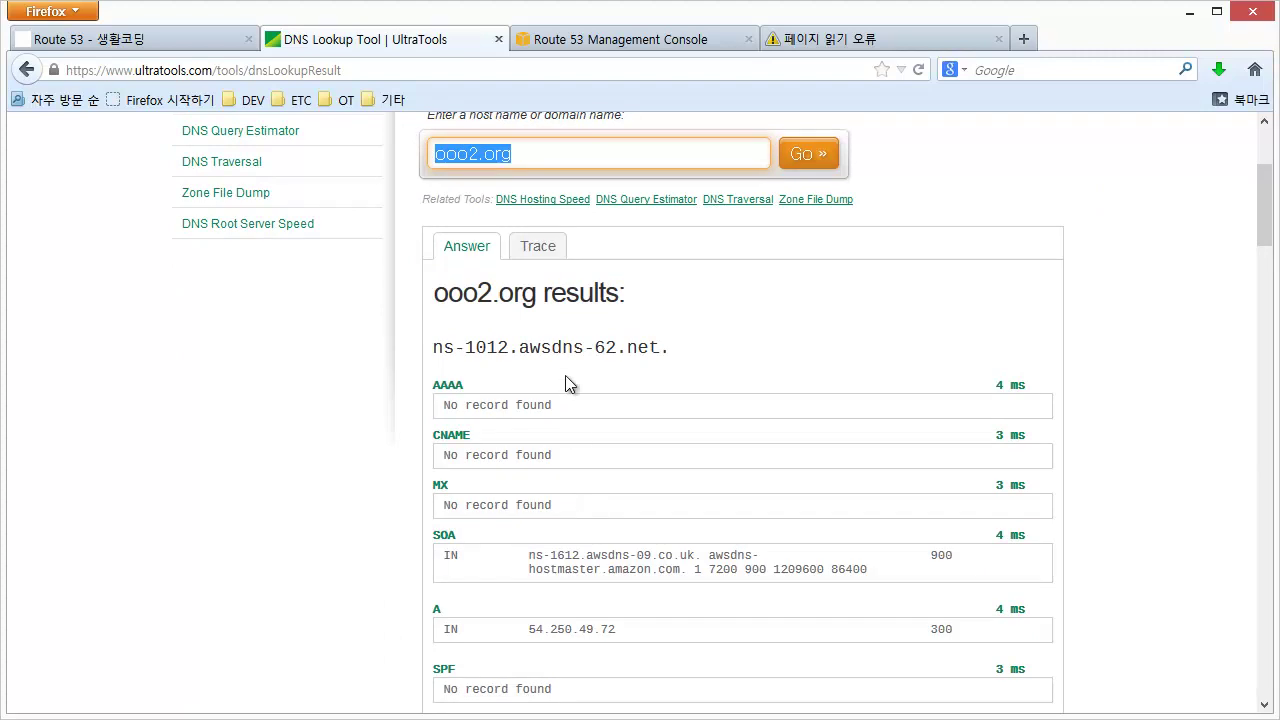
scroll(455, 327, "up", 4)
scroll(487, 433, "down", 2)
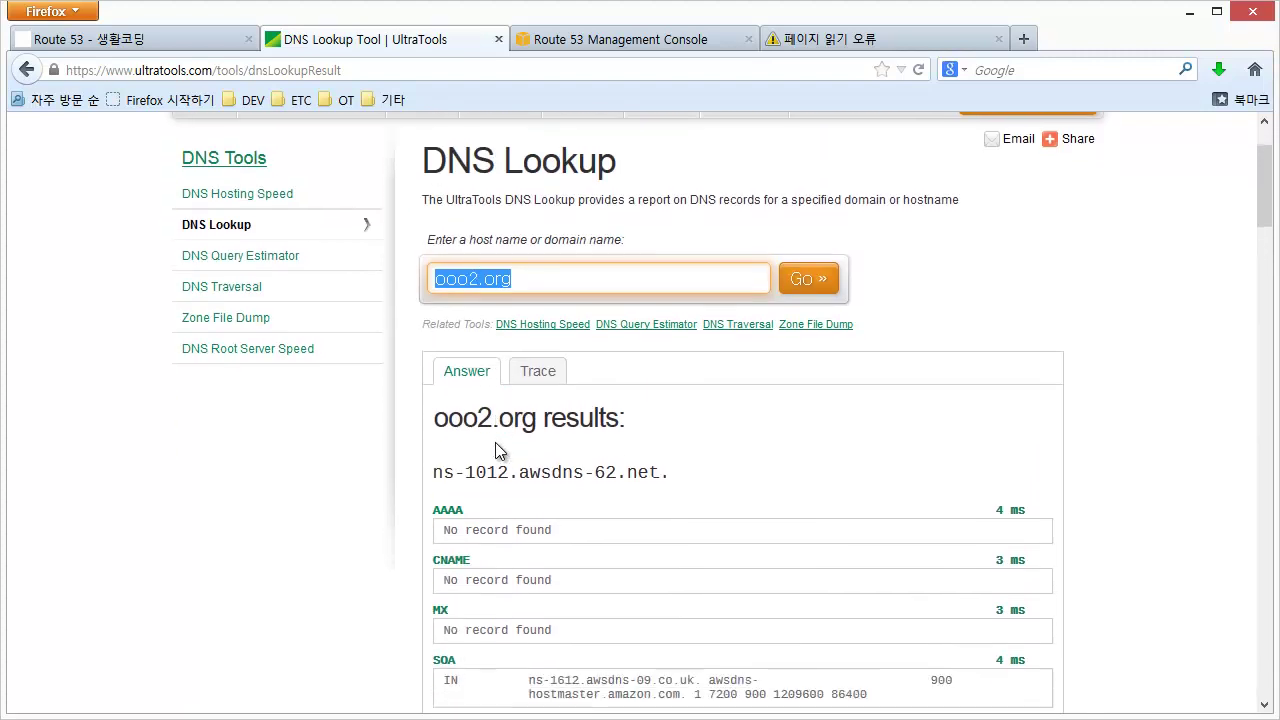
left_click_drag(668, 461, 444, 461)
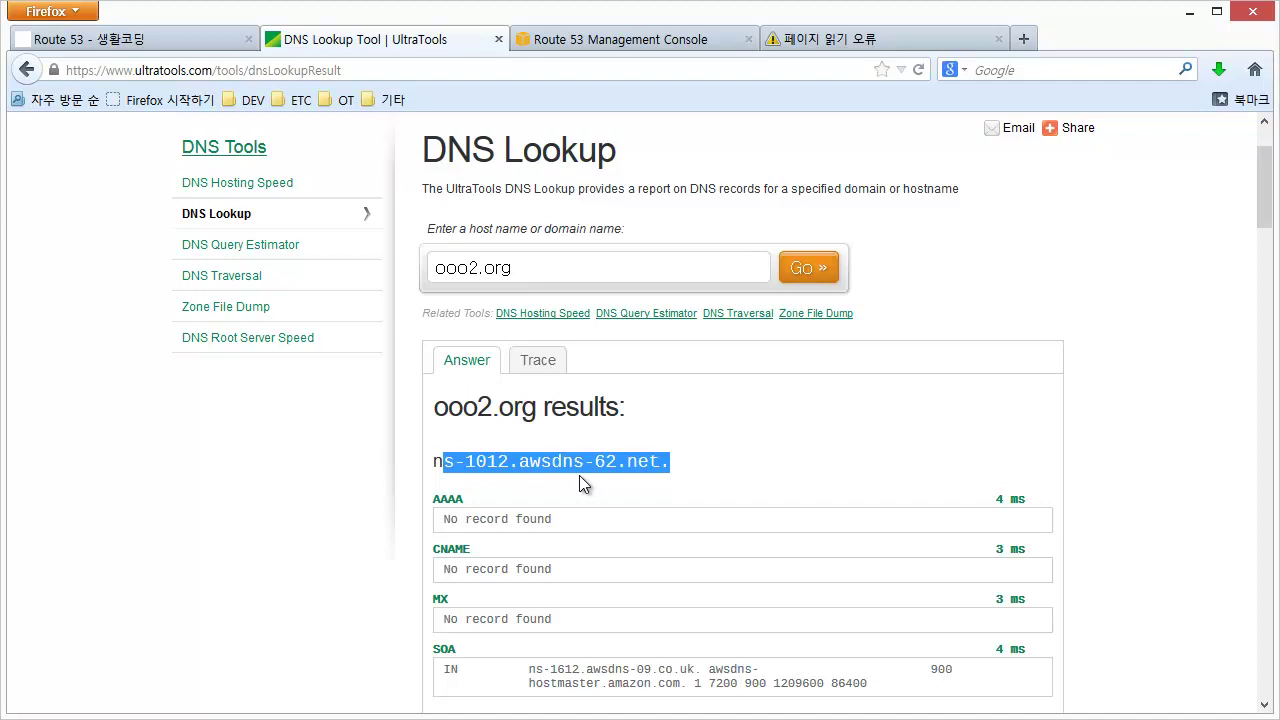
scroll(503, 451, "down", 4)
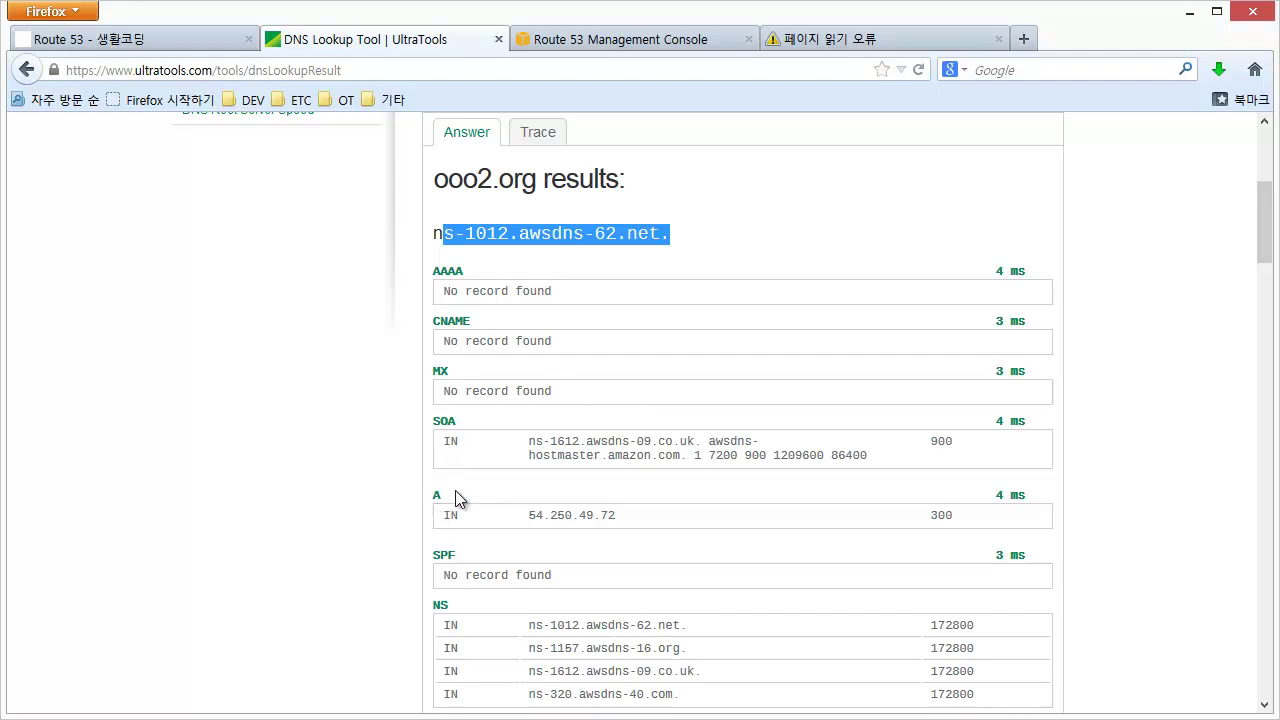
left_click_drag(526, 521, 644, 514)
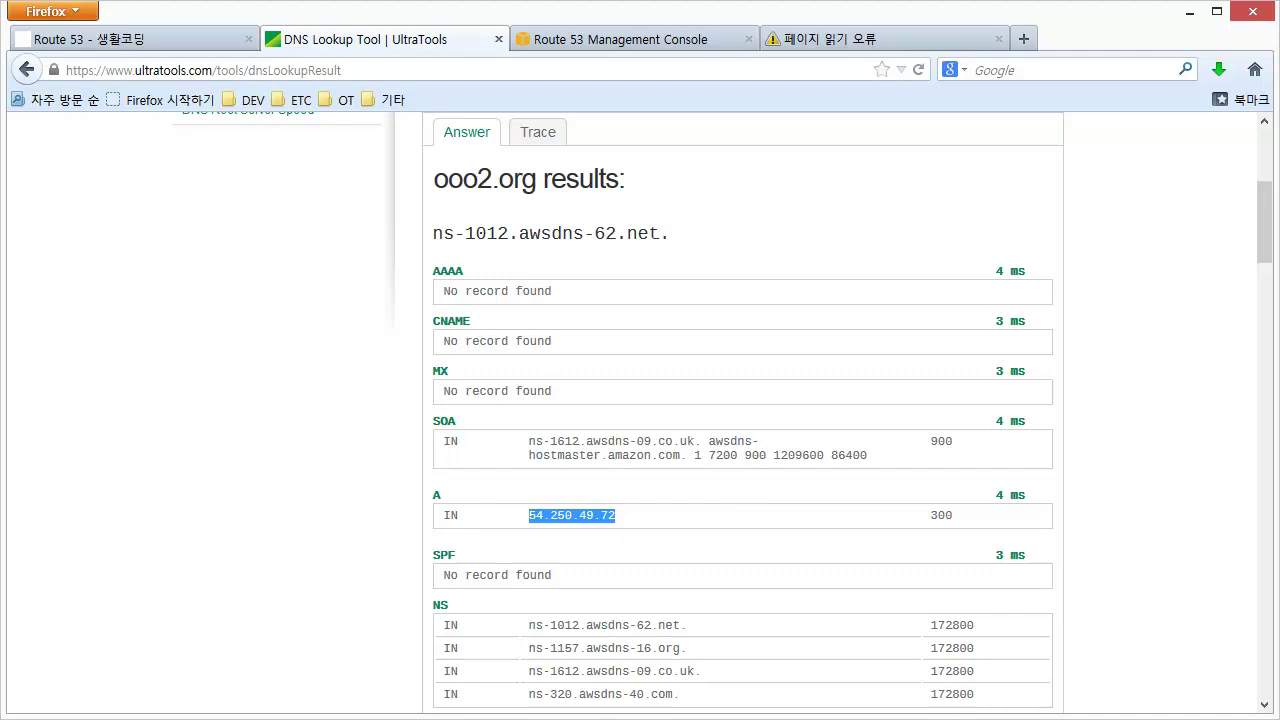
Switch to the Command Prompt window and end the nslookup session.
key("alt+Tab")
key("Return")
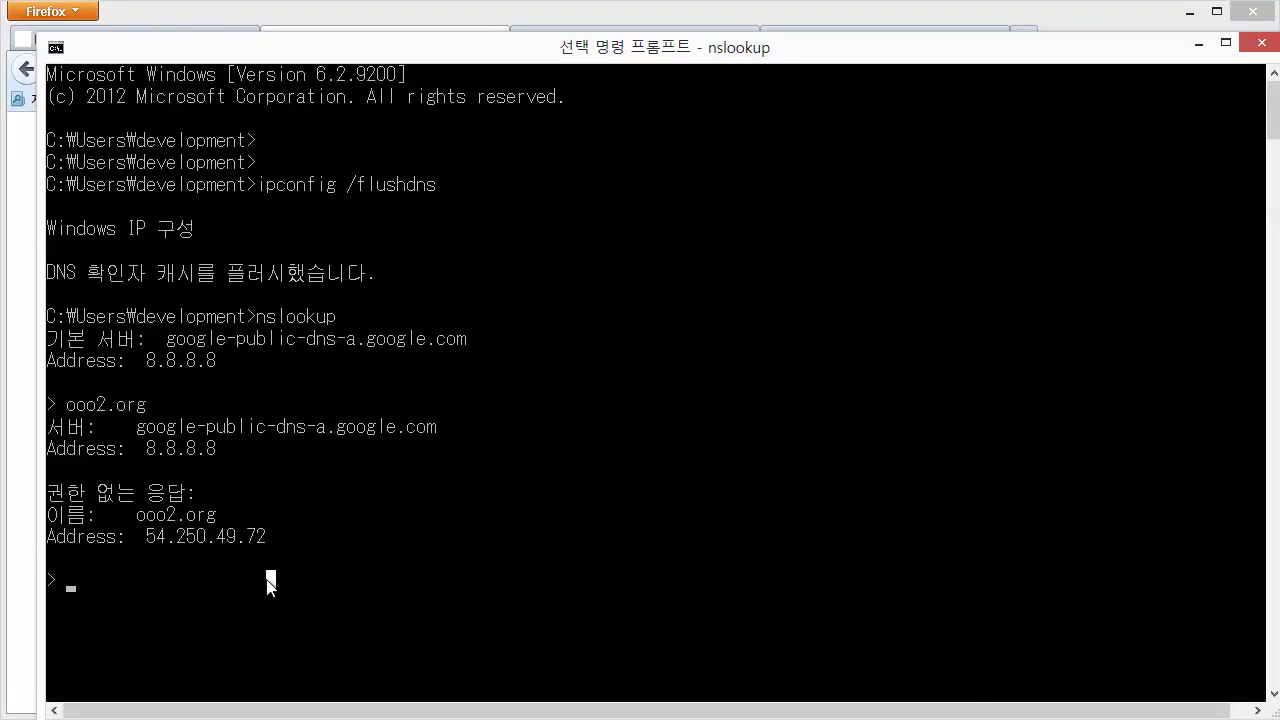
key("ctrl+c")
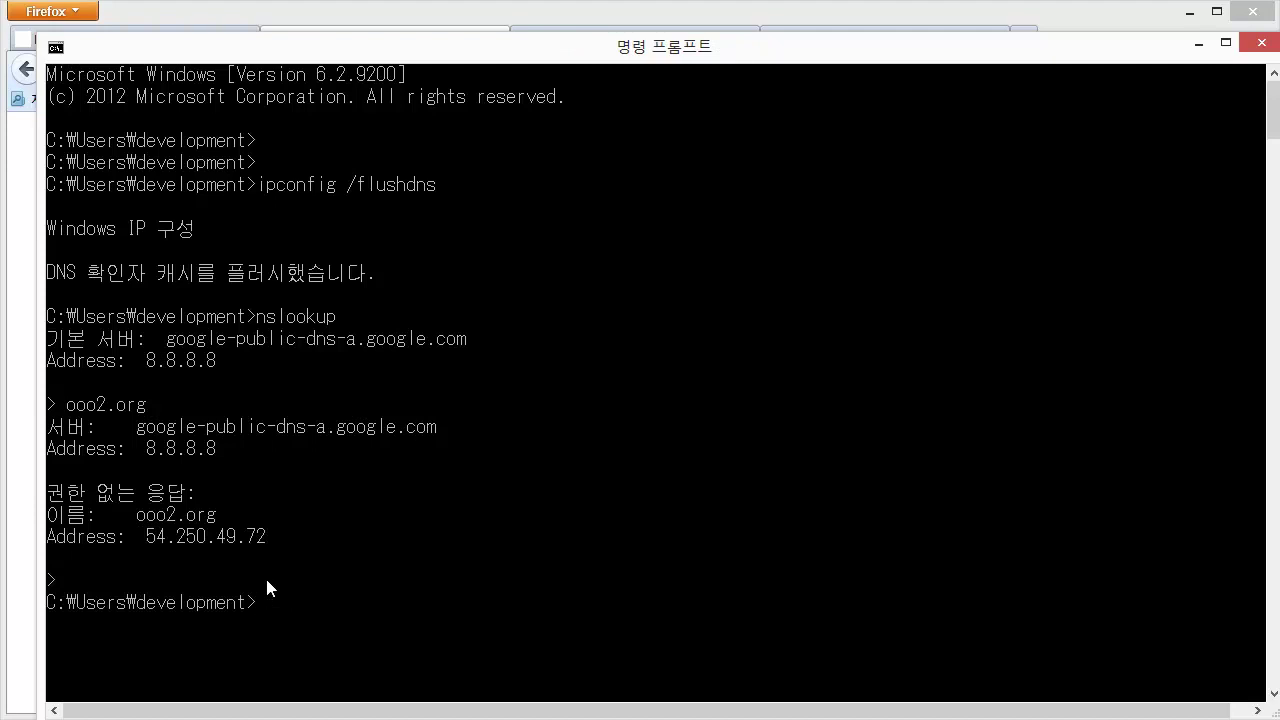
key("super+r")
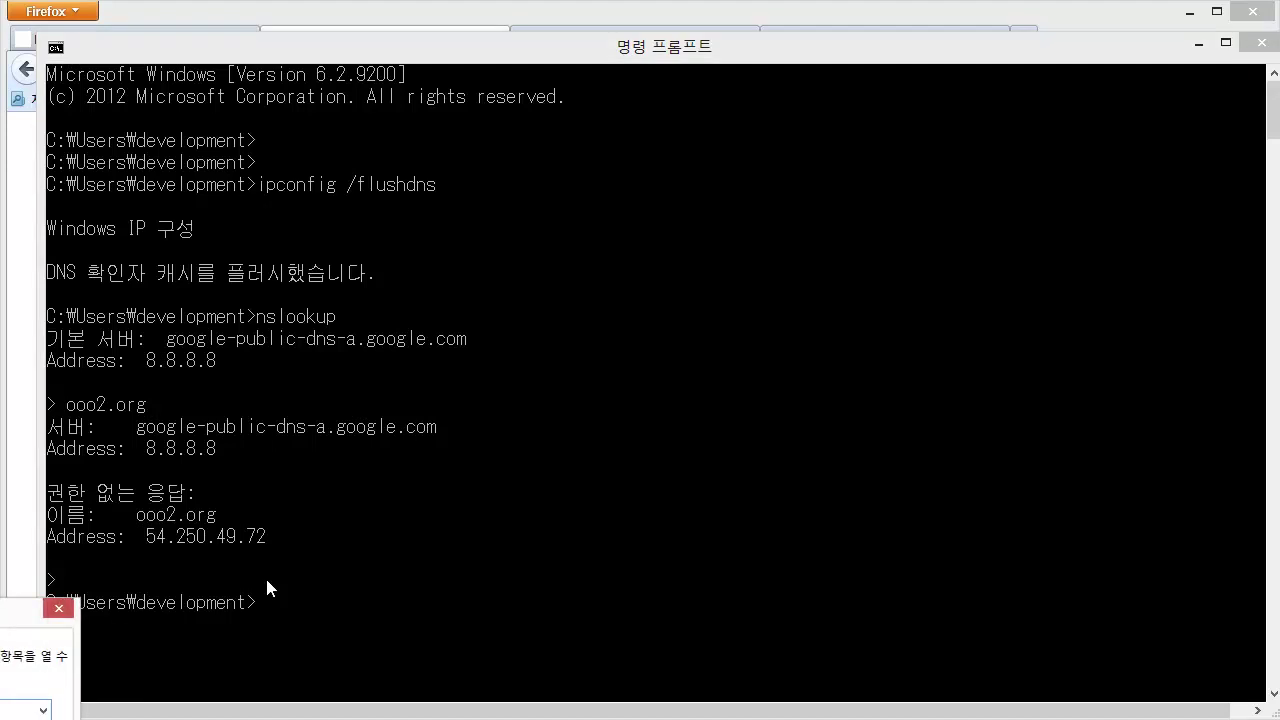
left_click_drag(1, 602, 454, 370)
type("c")
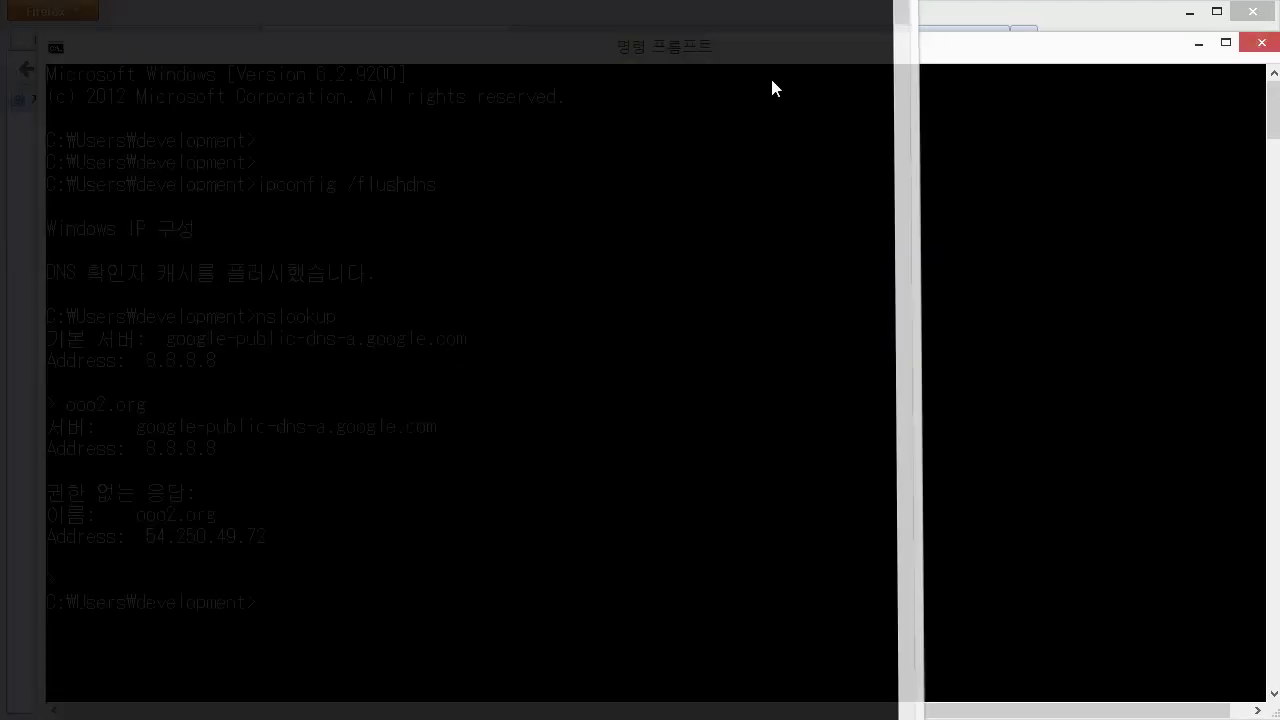
Flush the local DNS resolver cache with ipconfig /flushdns.
type("ipconfig")
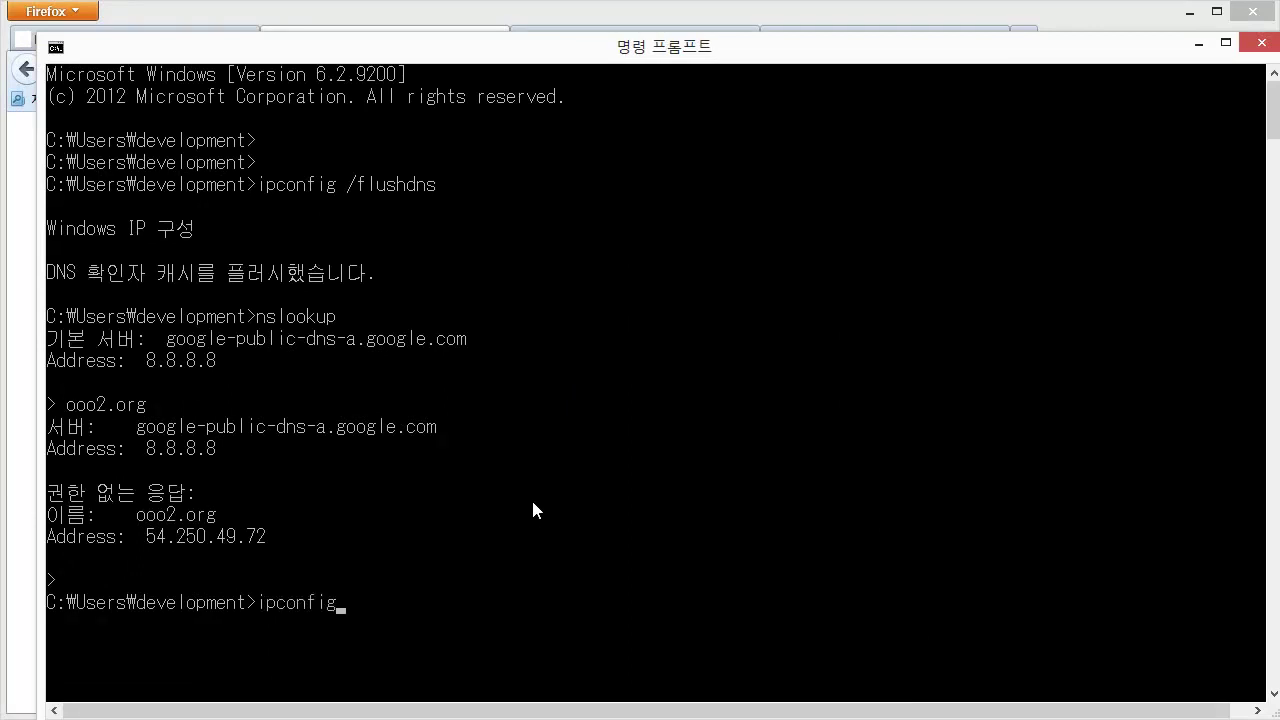
type(" /flushdns")
key("Return")
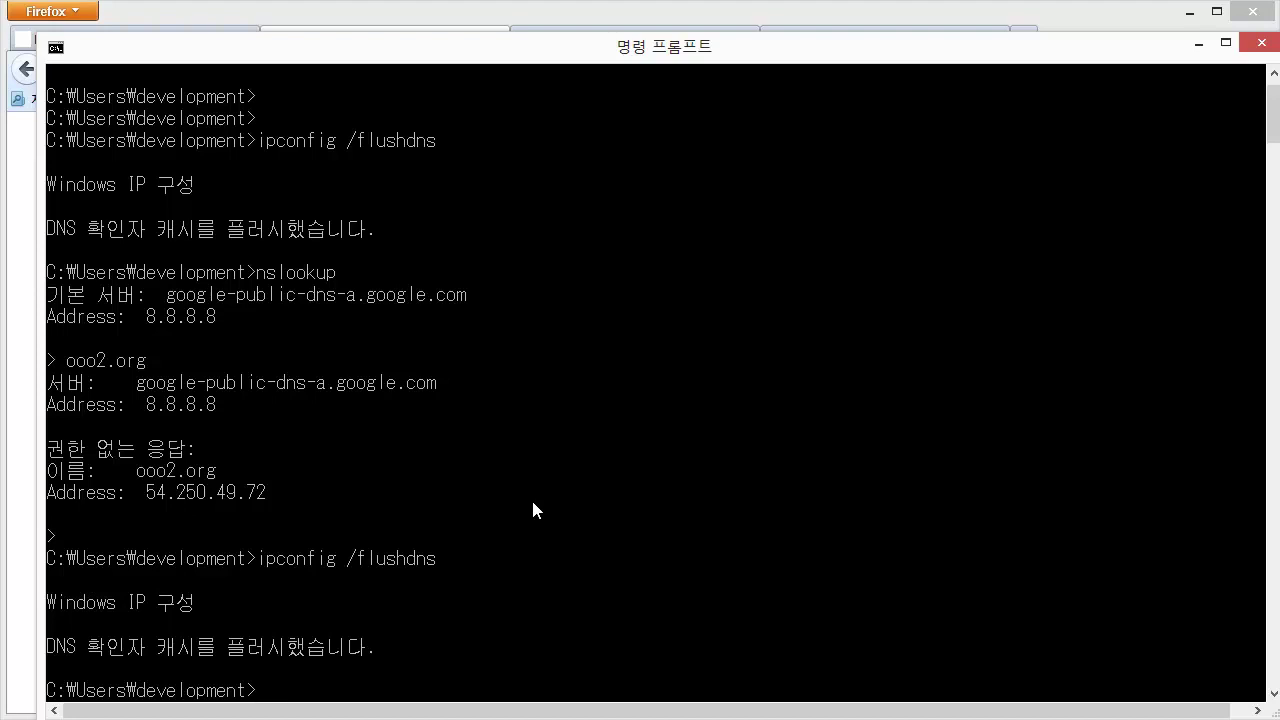
List the computer's full network configuration with ipconfig /all, starting from an empty area of the console.
scroll(533, 505, "down", 20)
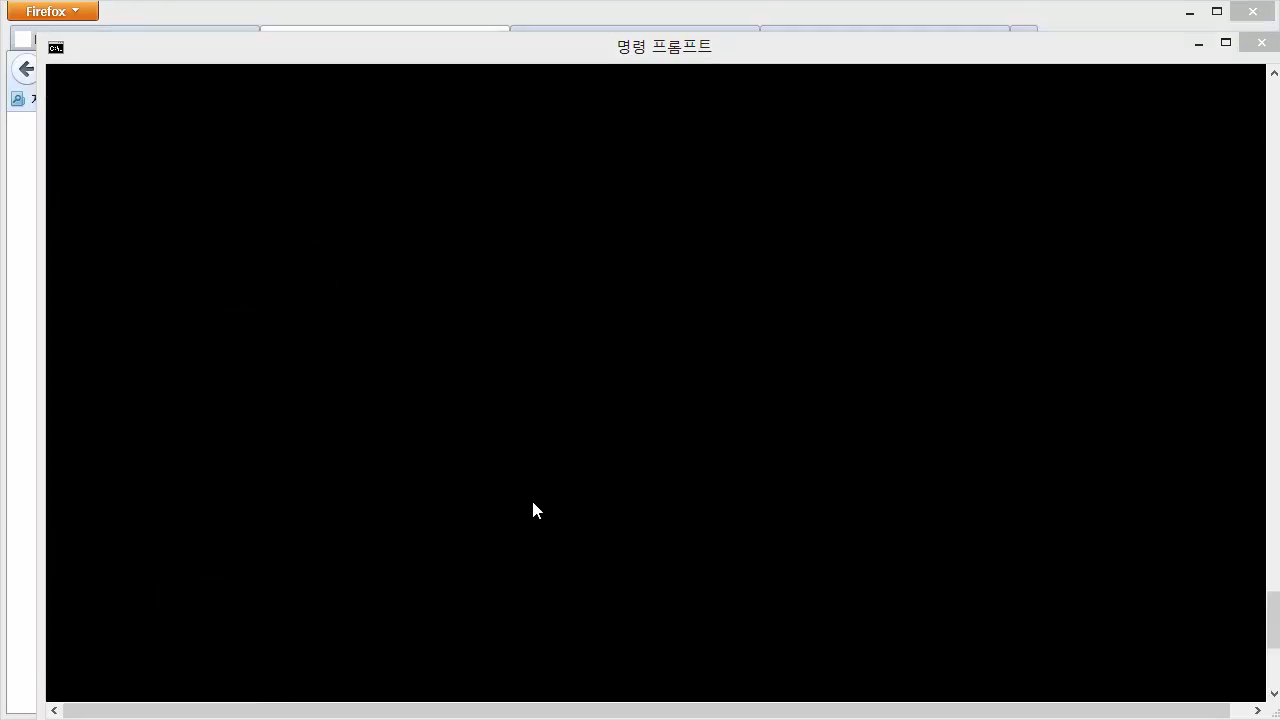
key("Return")
key("Return")
type("ipconfig /")
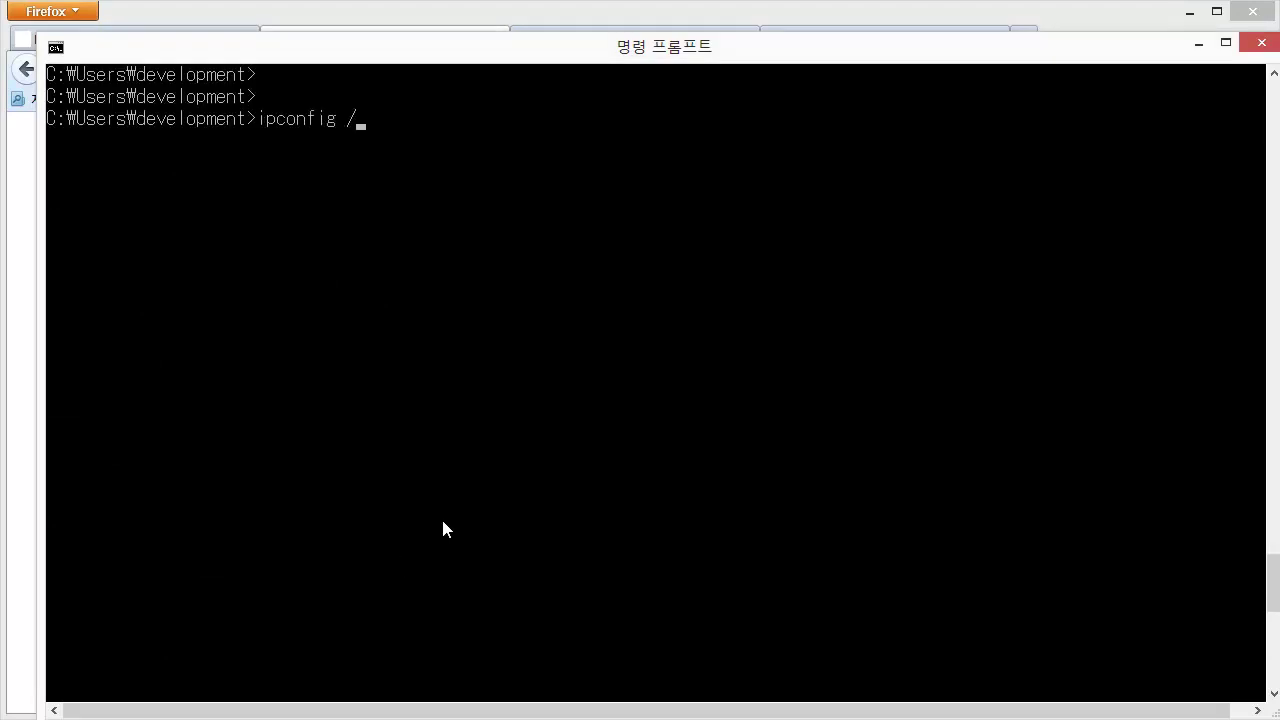
type("all")
key("Return")
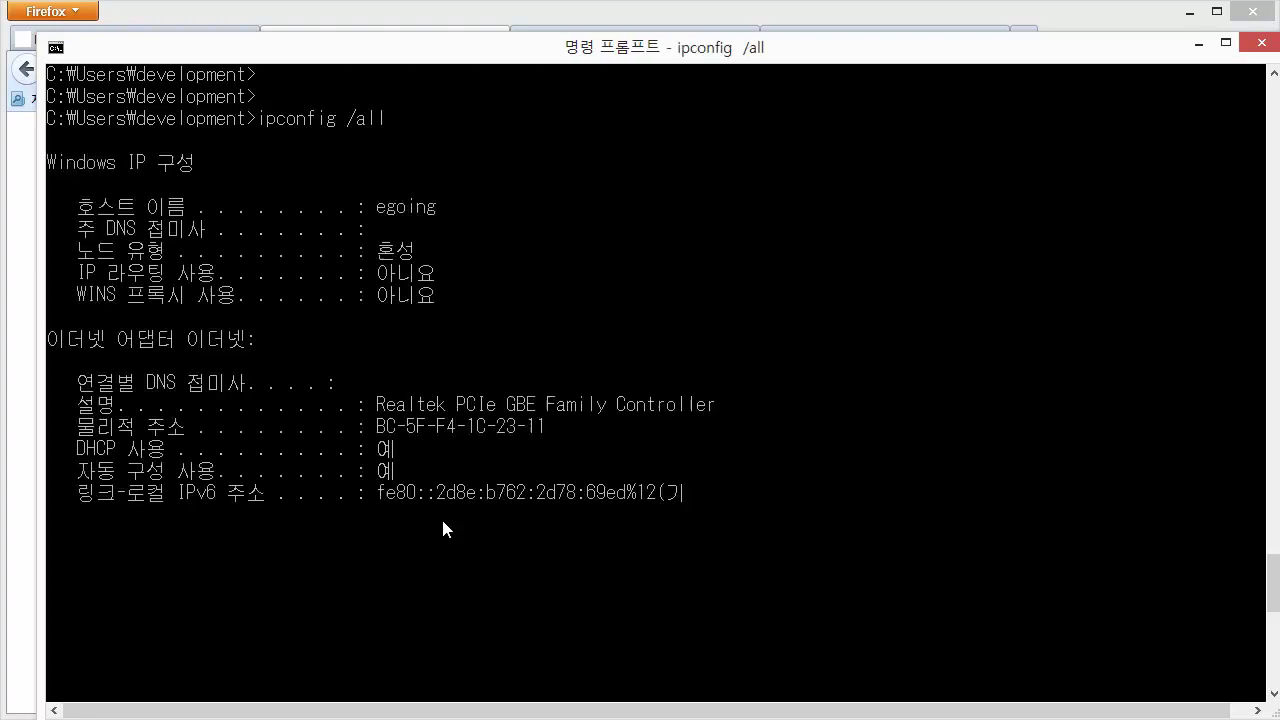
Find the Realtek Ethernet adapter's section in the output and highlight its DNS server addresses for inspection.
scroll(443, 522, "up", 20)
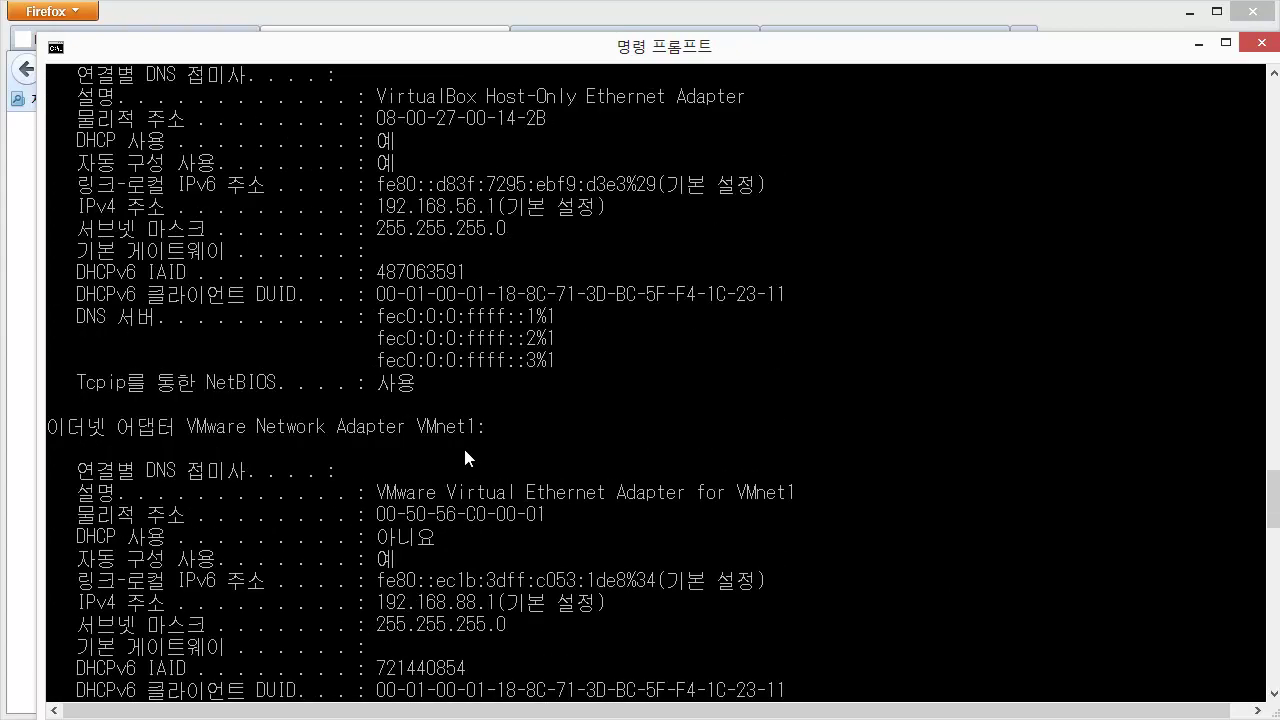
scroll(465, 456, "up", 18)
scroll(465, 456, "down", 8)
scroll(465, 456, "down", 8)
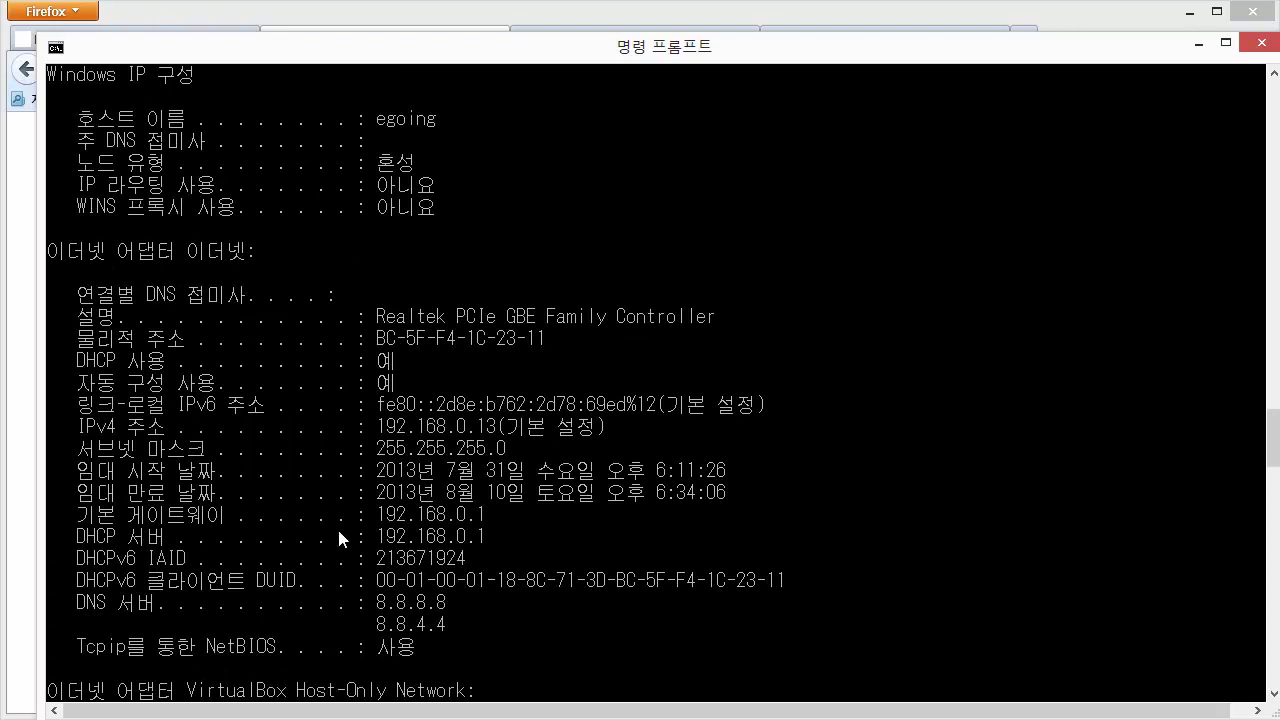
left_click_drag(68, 600, 366, 604)
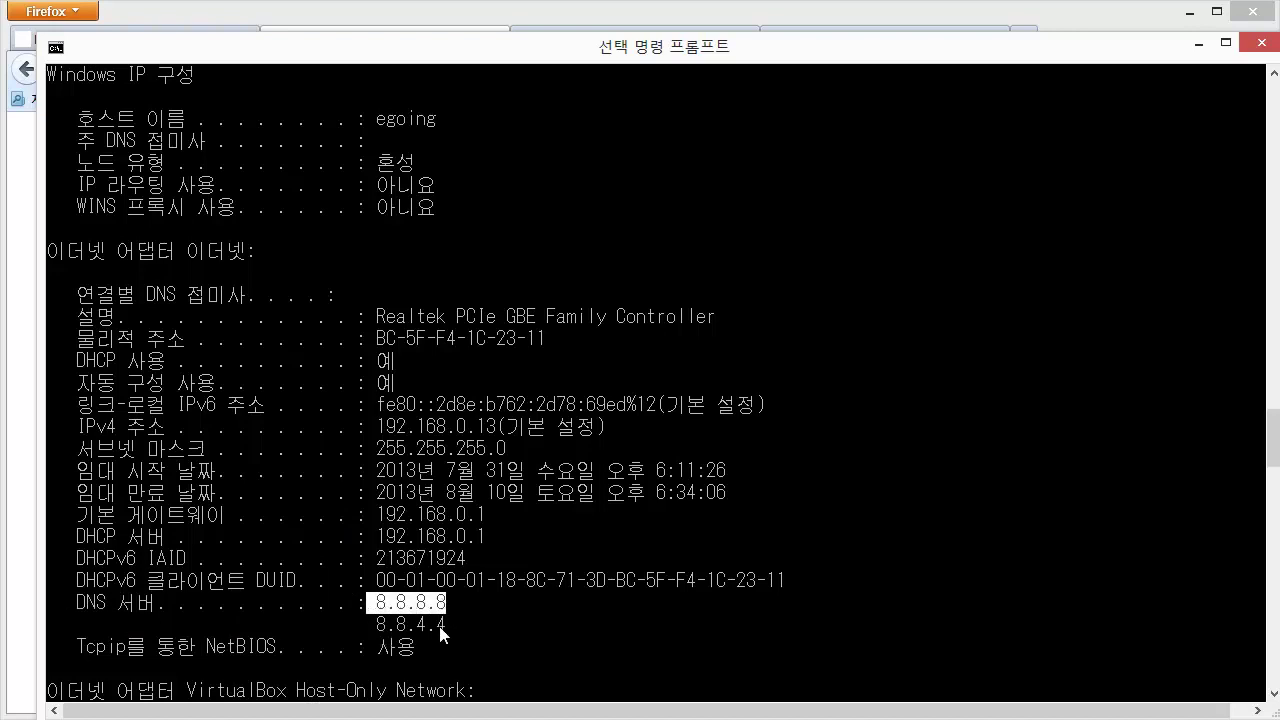
left_click_drag(444, 632, 380, 613)
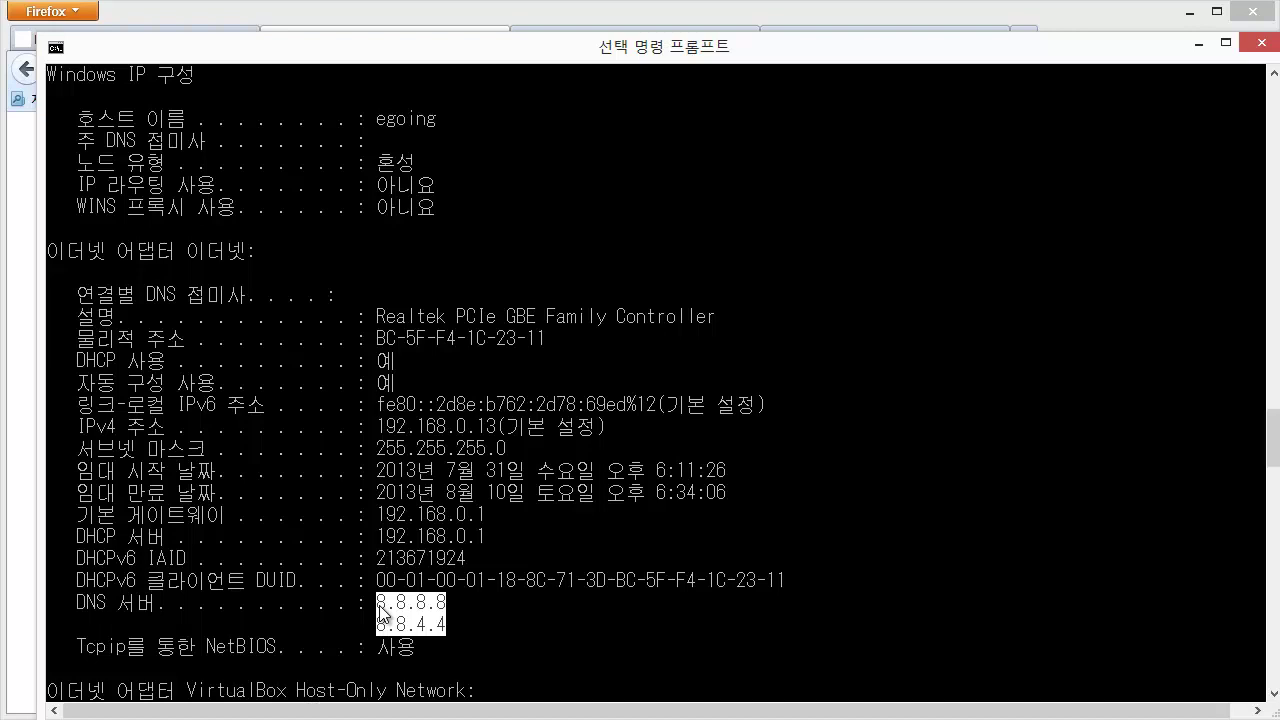
left_click(378, 605)
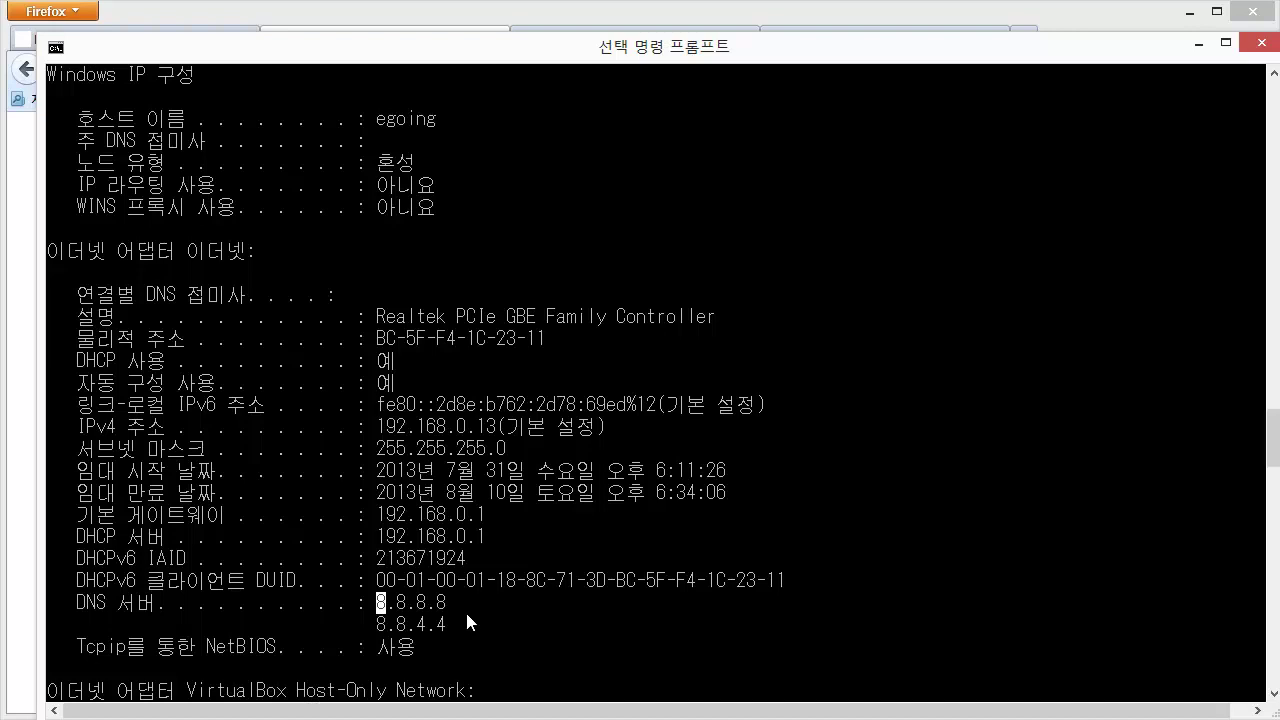
mouse_move(380, 602)
left_mouse_down()
mouse_move(445, 624)
mouse_move(445, 582)
mouse_move(378, 574)
mouse_move(380, 605)
left_mouse_up()
left_click(431, 602)
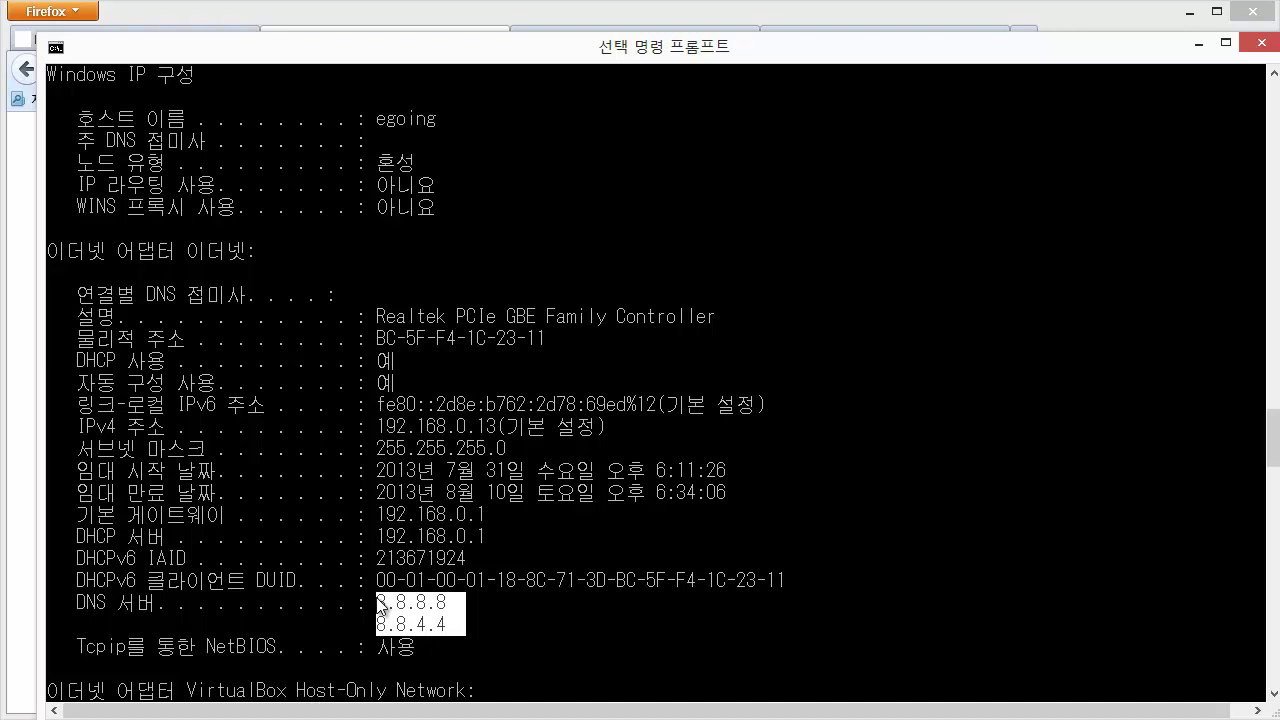
Switch to the Route 53 console in Firefox and highlight the TTL value of the ooo2.org A record.
key("alt+Tab")
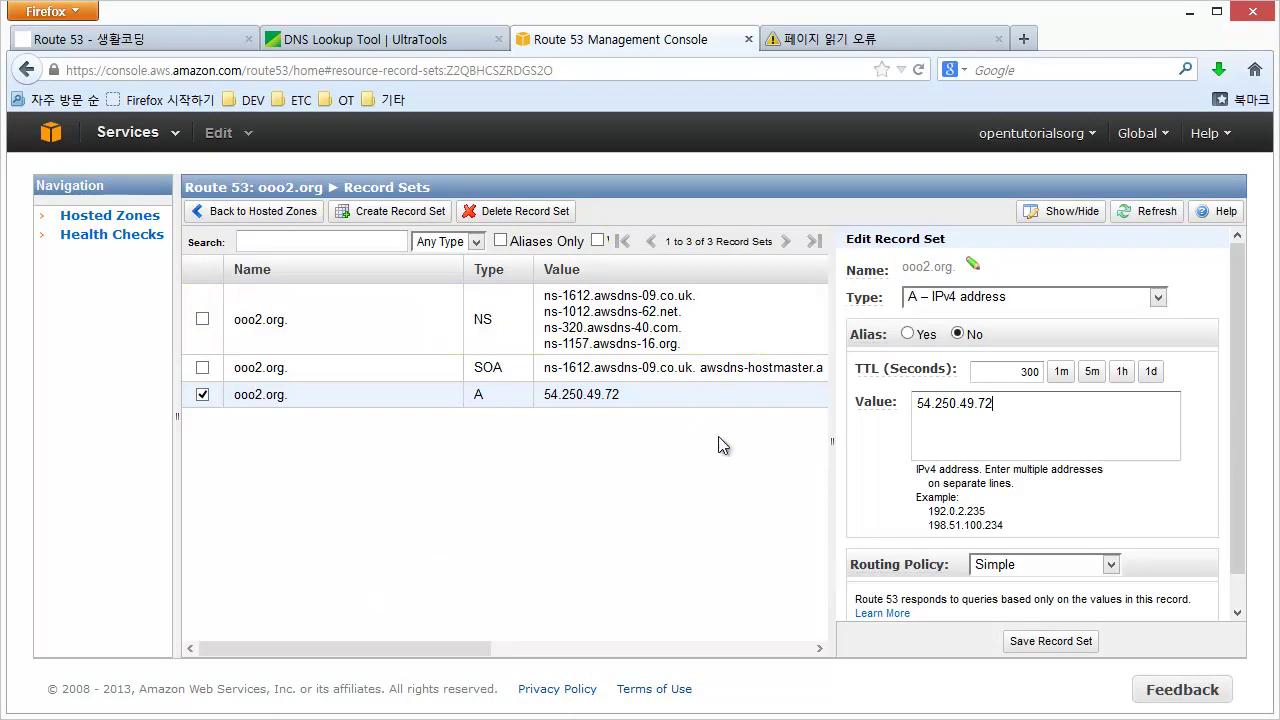
mouse_move(870, 382)
double_click(1030, 371)
Reload ooo2.org in the failed page's tab and check the loaded page and its address.
key("ctrl+Tab")
key("F5")
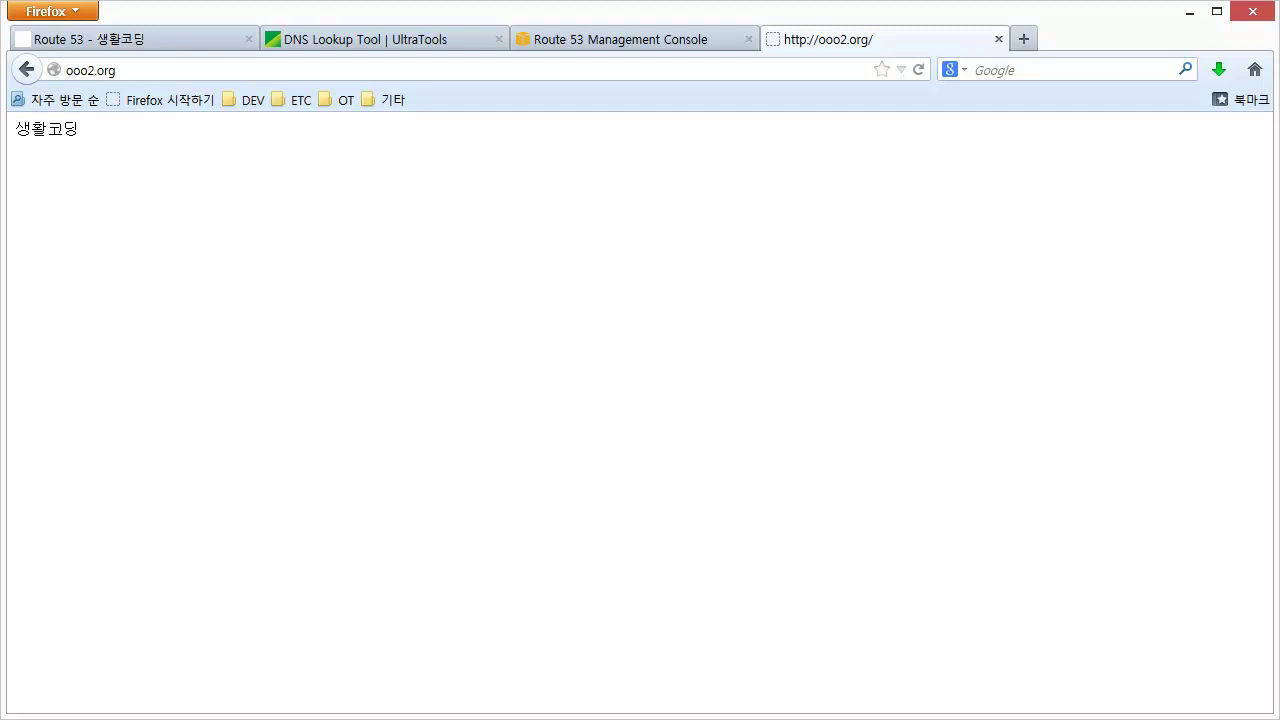
left_click(150, 77)
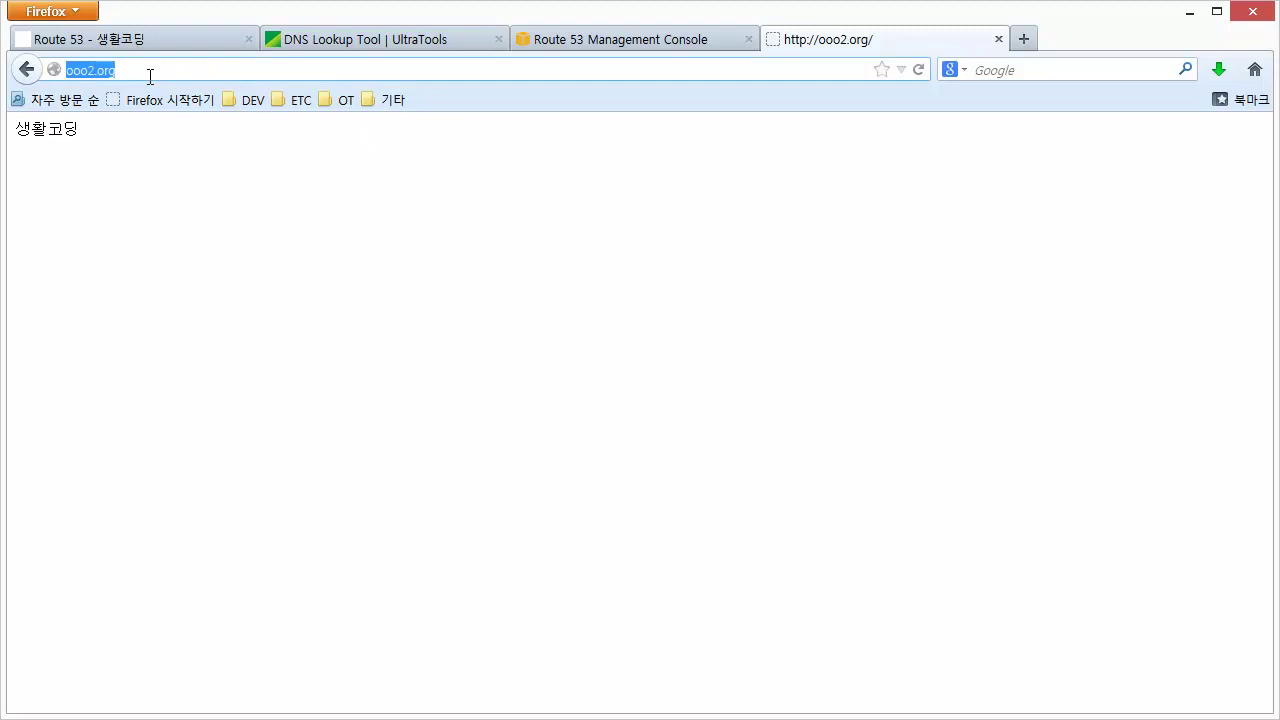
left_click(77, 182)
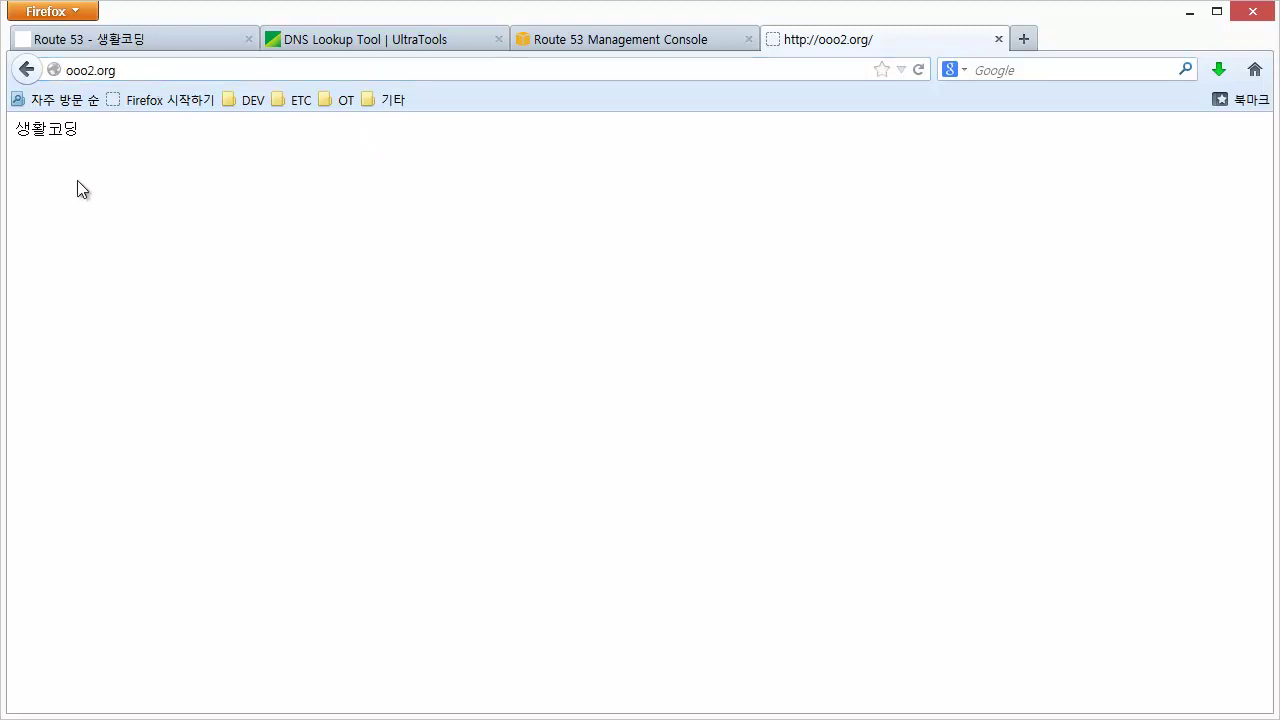